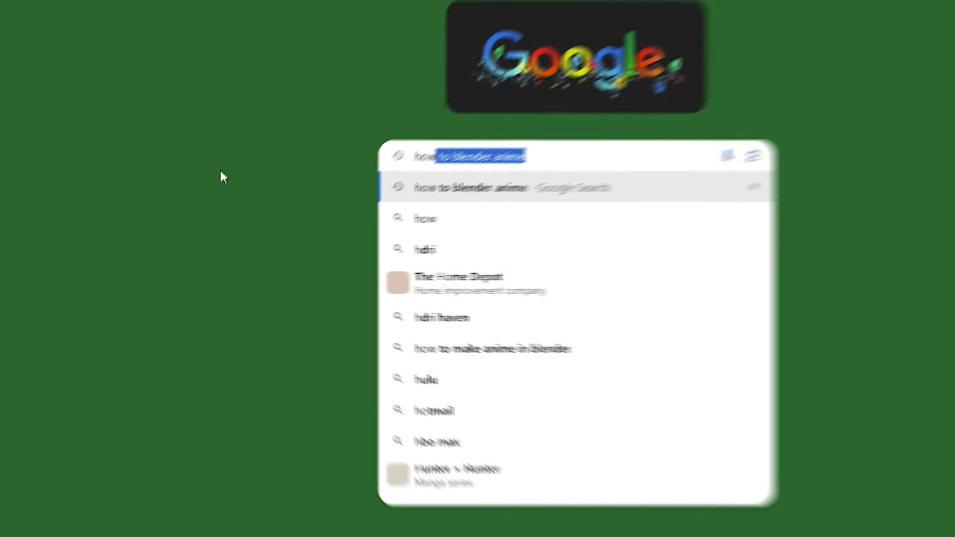
- Search Google for 'blender anim' to find anime-style Blender tutorials
text(blender an)
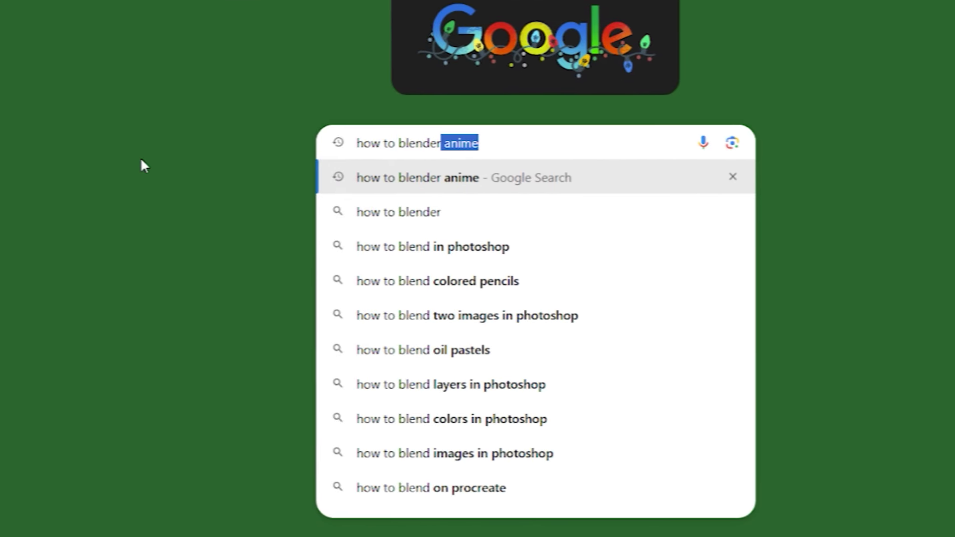
text(im)
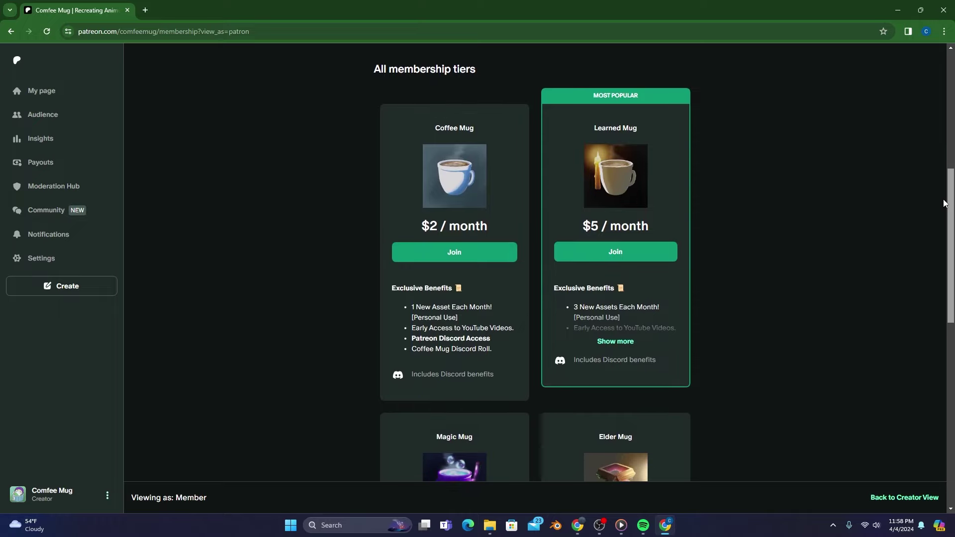
- Scroll the Patreon feed to bring the Anime Town Asset Pack 2 post into view
drag(944, 203, 944, 260)
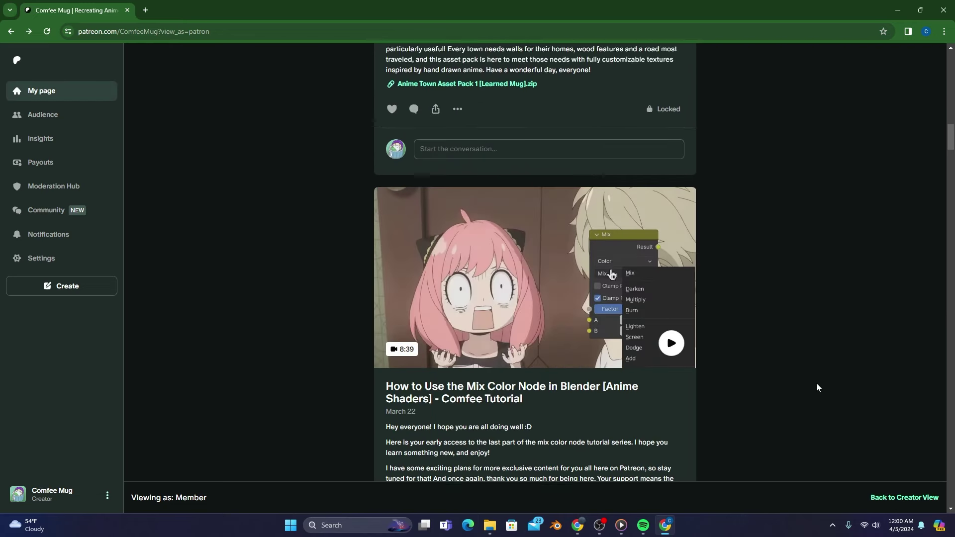
scroll(816, 383, up, 8)
scroll(817, 384, up, 7)
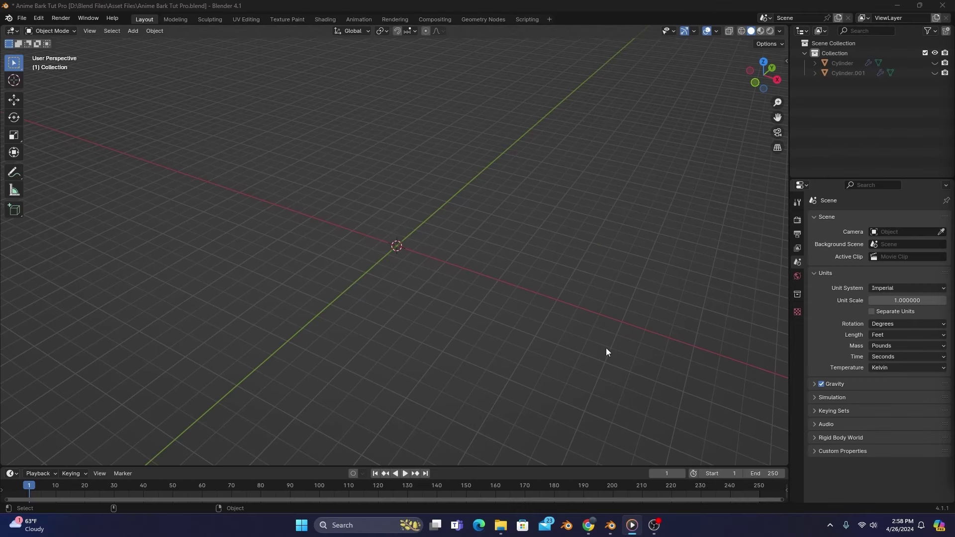
- Change the render Color Management View Transform from AgX to Standard
click(798, 221)
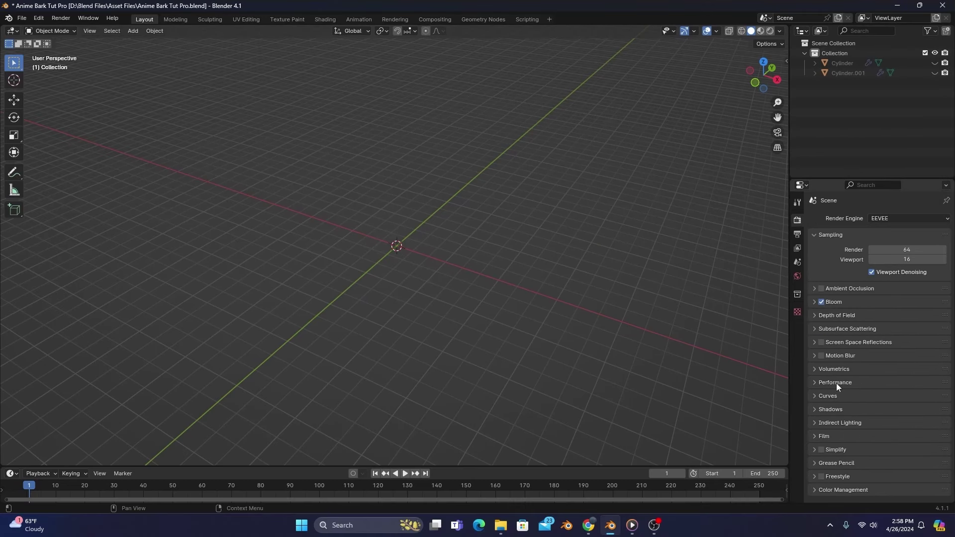
scroll(849, 490, down, 5)
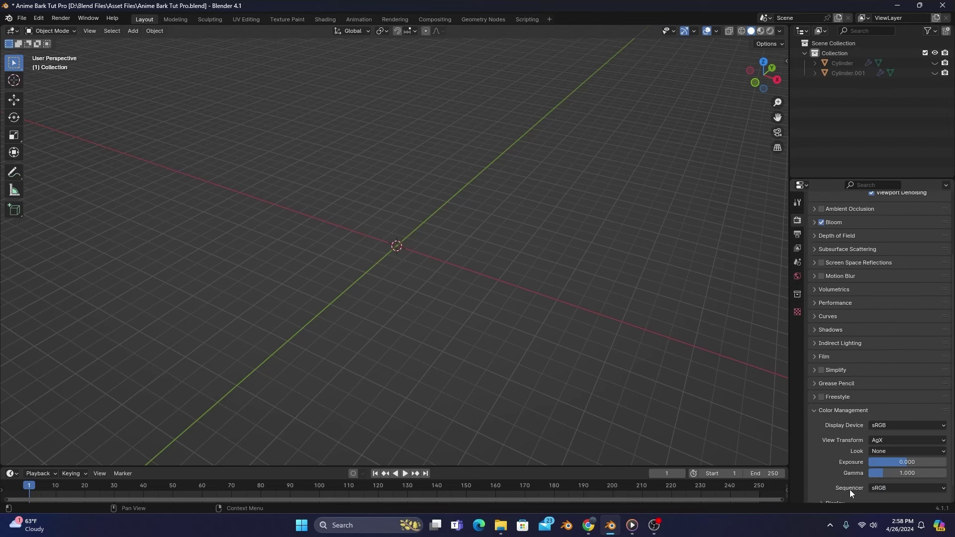
click(884, 419)
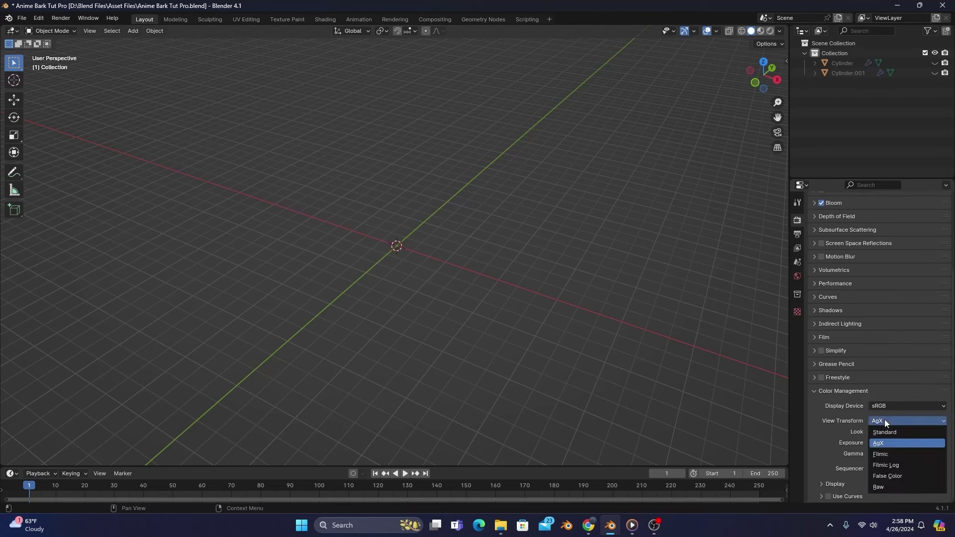
click(888, 431)
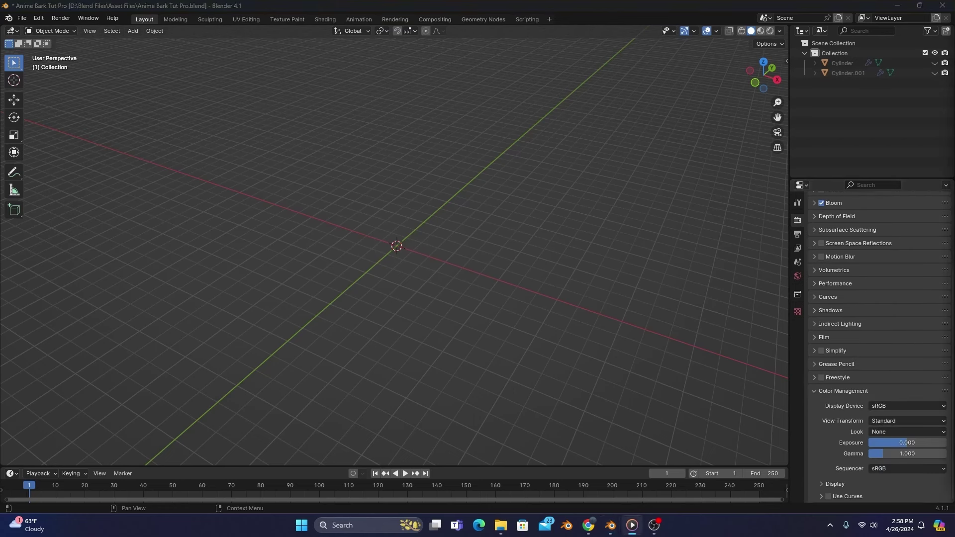
- Enable the Node Wrangler add-on in Preferences and save the preferences
click(38, 18)
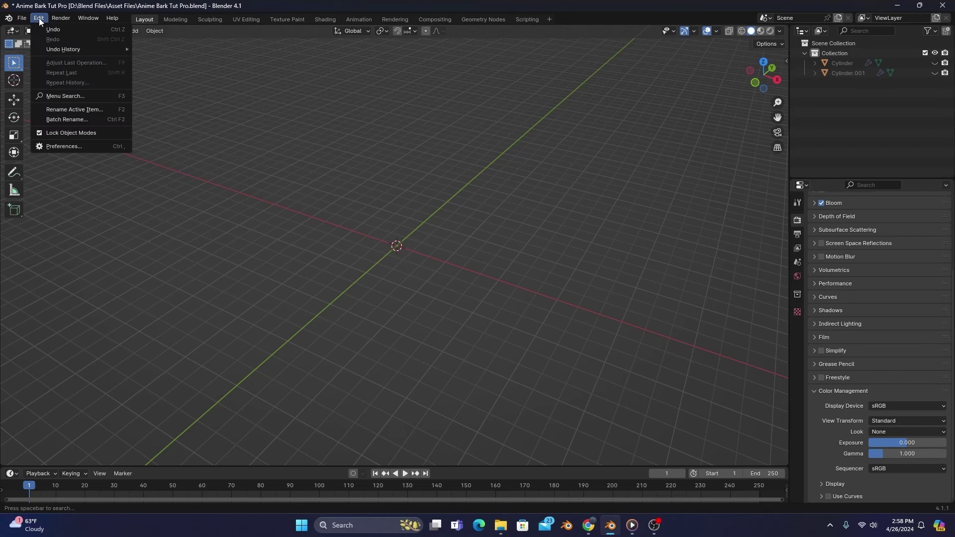
click(44, 143)
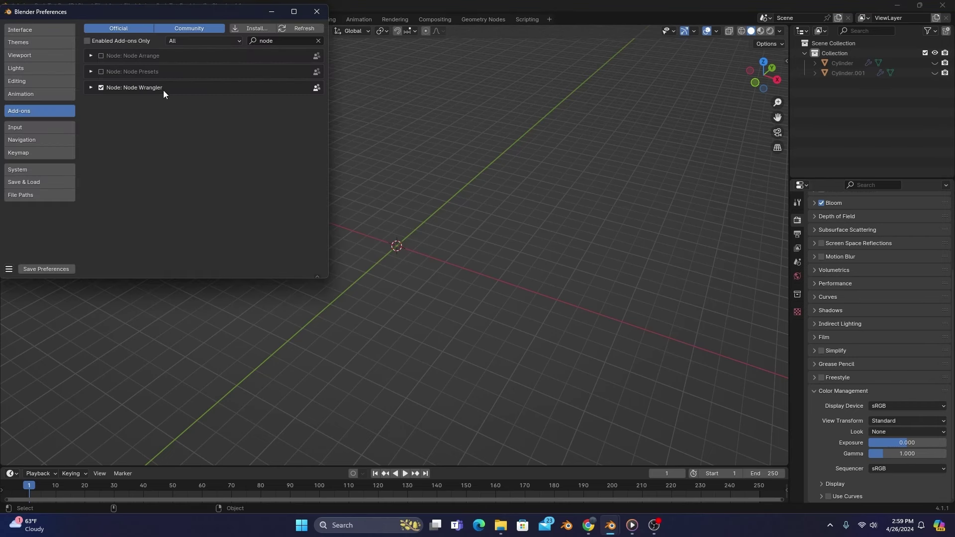
click(49, 270)
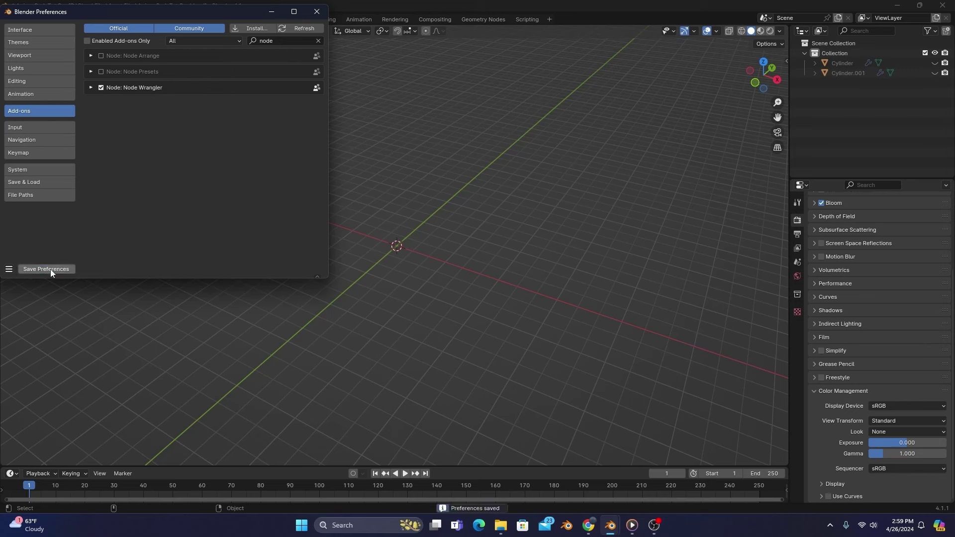
- Close Preferences and add a cylinder mesh with a depth of 10
click(317, 13)
key(shift+a)
mouse_move(407, 230)
click(463, 289)
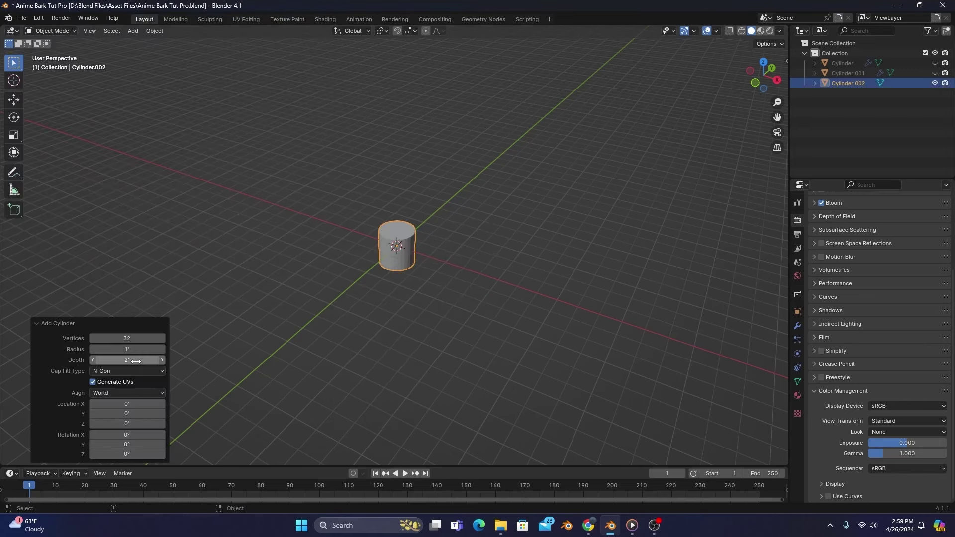
click(136, 361)
key(Return)
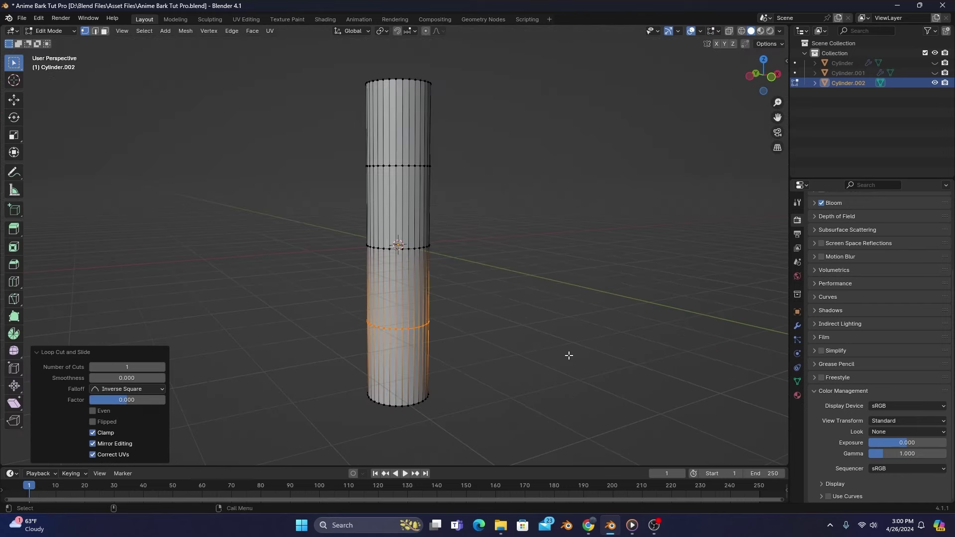
- Add edge loops to the cylinder and slide them close to its top and bottom ends
click(493, 342)
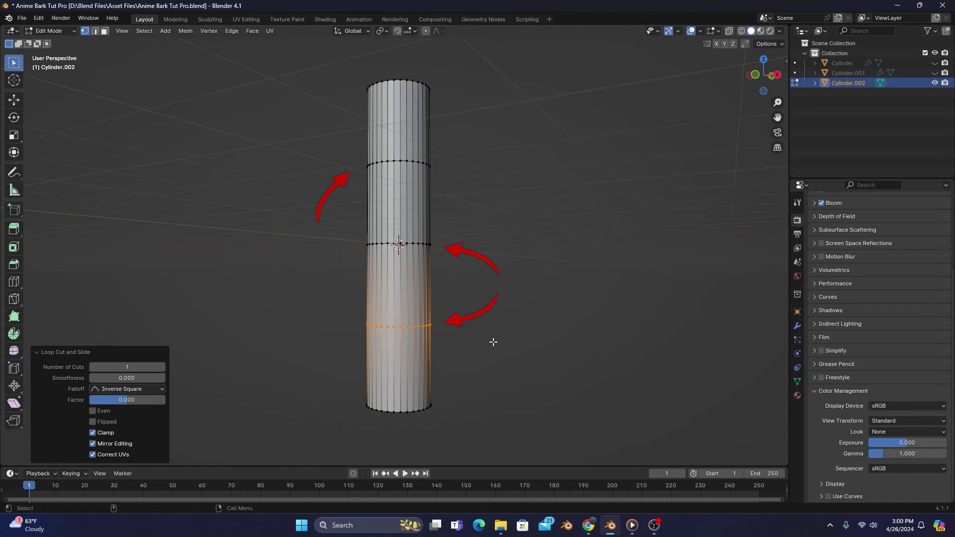
key(ctrl+shift+m)
key(g)
key(g)
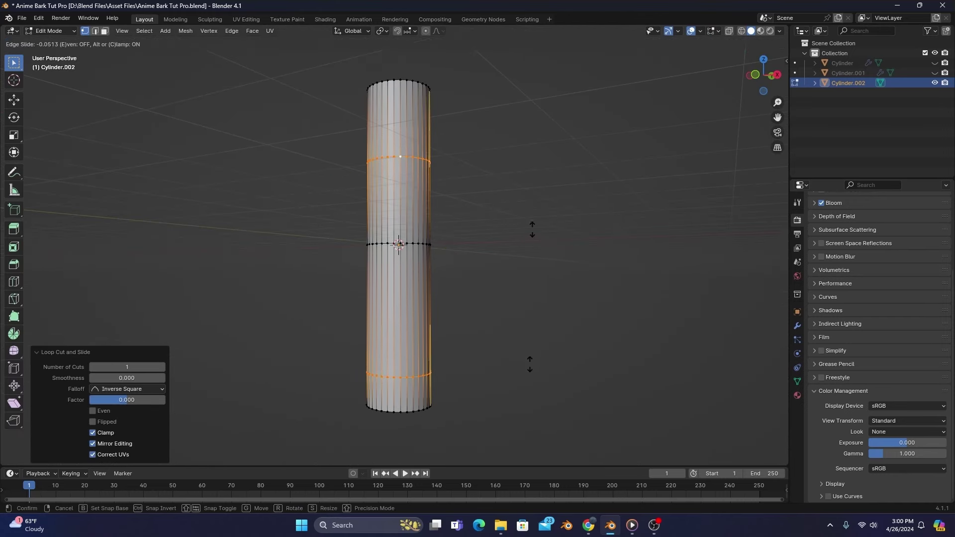
click(523, 157)
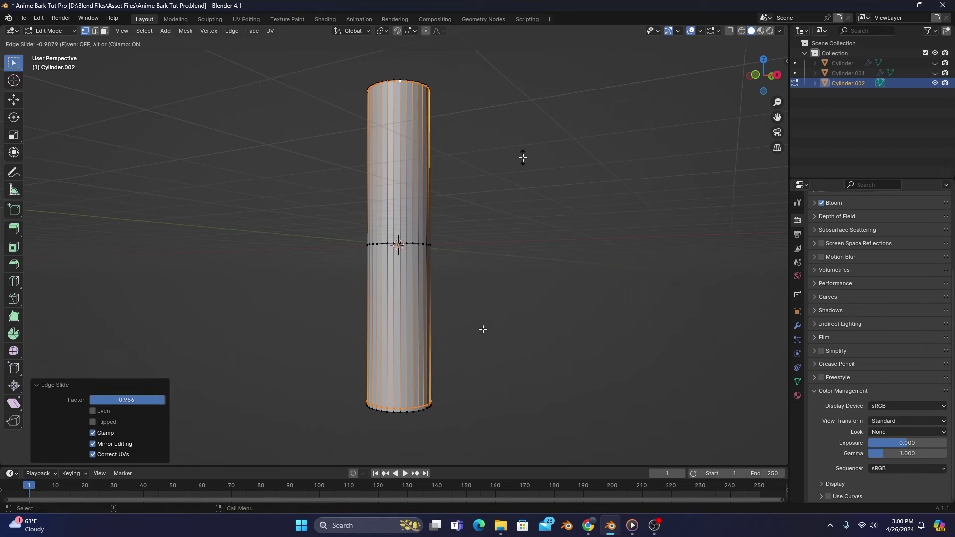
alt+click(416, 241)
- Slide the middle loop toward the base and flare the base from top view with proportional editing
key(g)
key(g)
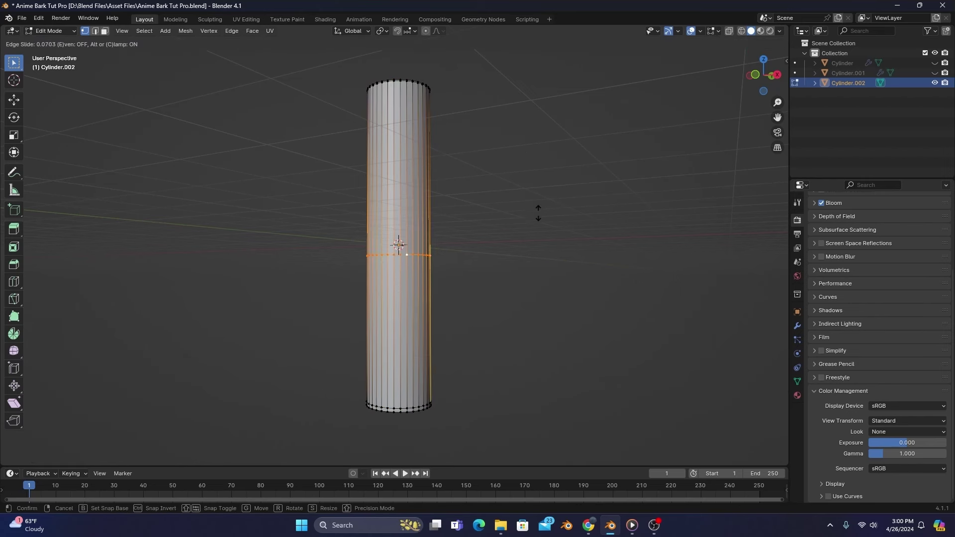
click(529, 313)
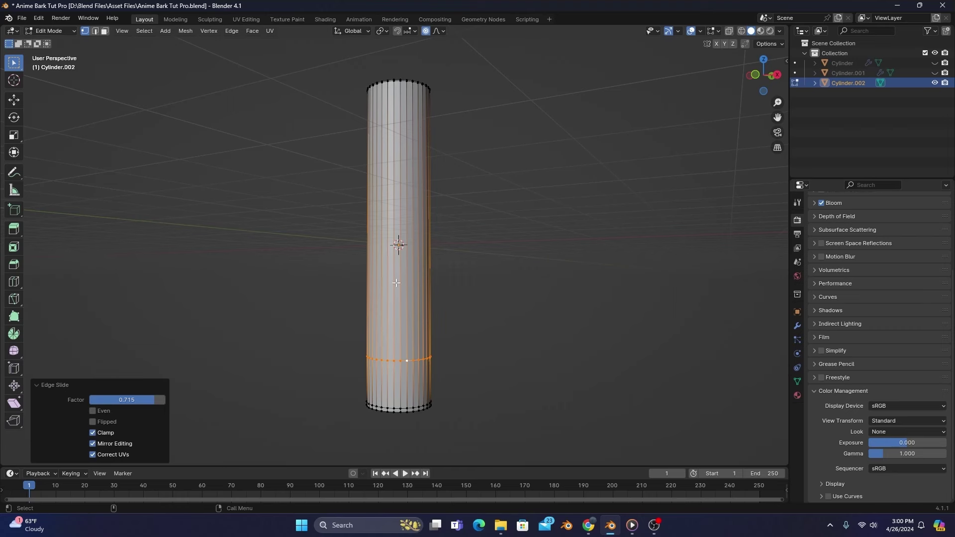
key(KP_7)
key(g)
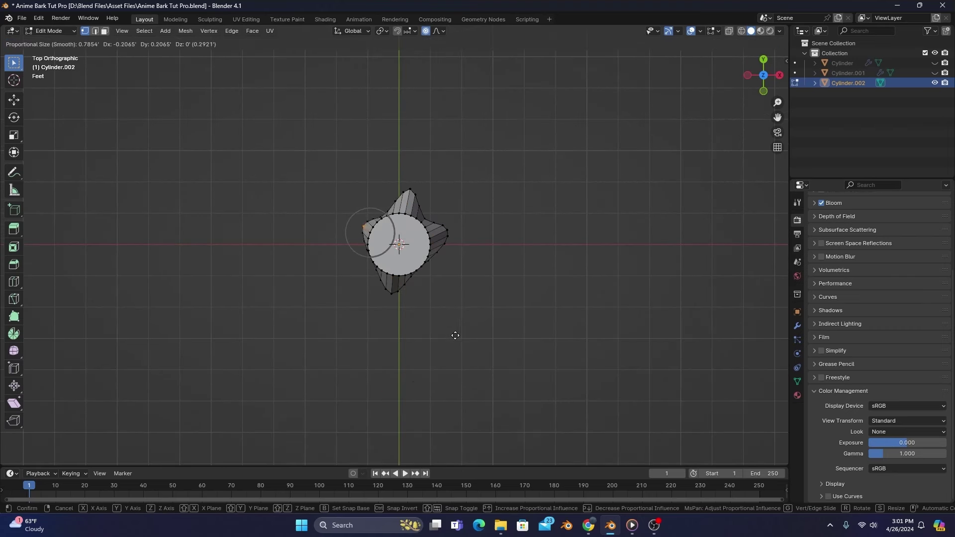
scroll(437, 335, up, 7)
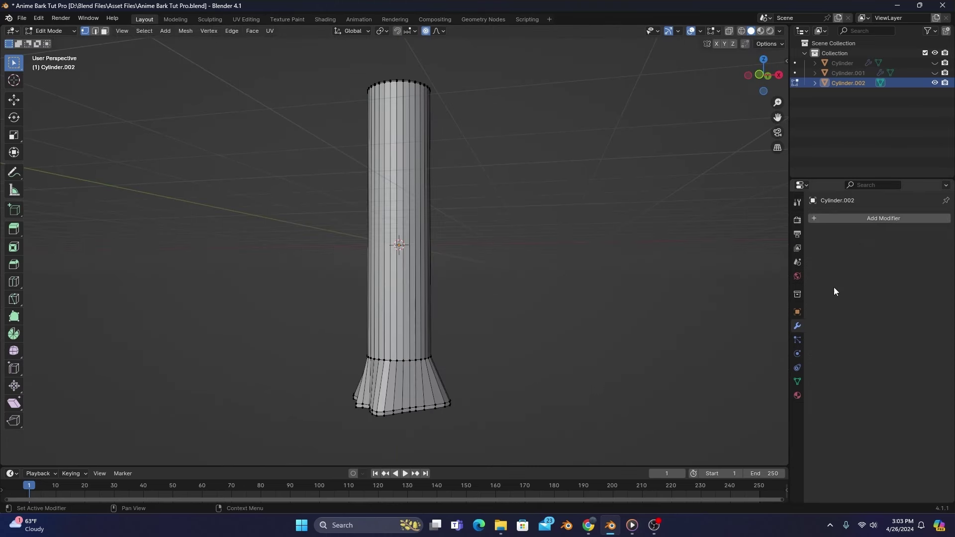
- Add a Subdivision Surface modifier, pull part of the lower loop down, set viewport level 2
click(855, 218)
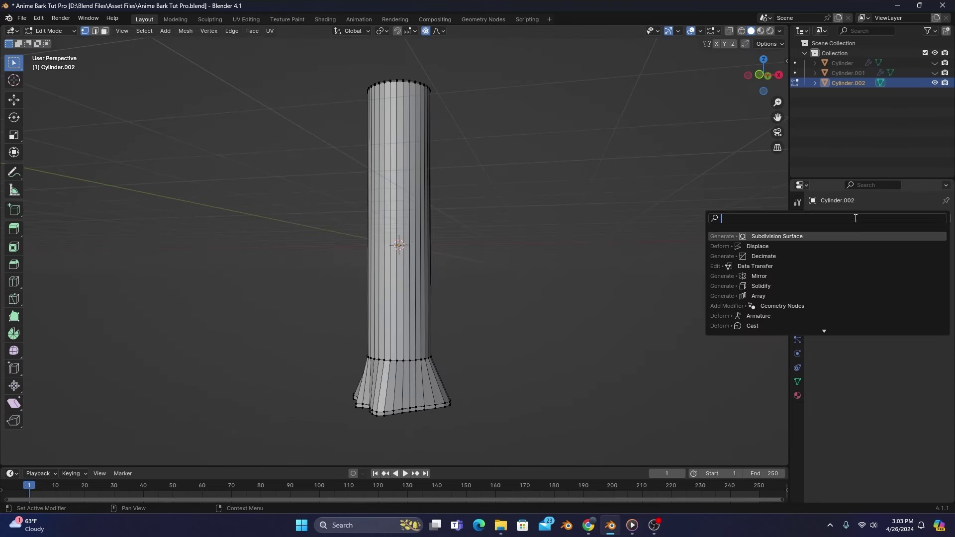
click(835, 237)
click(881, 235)
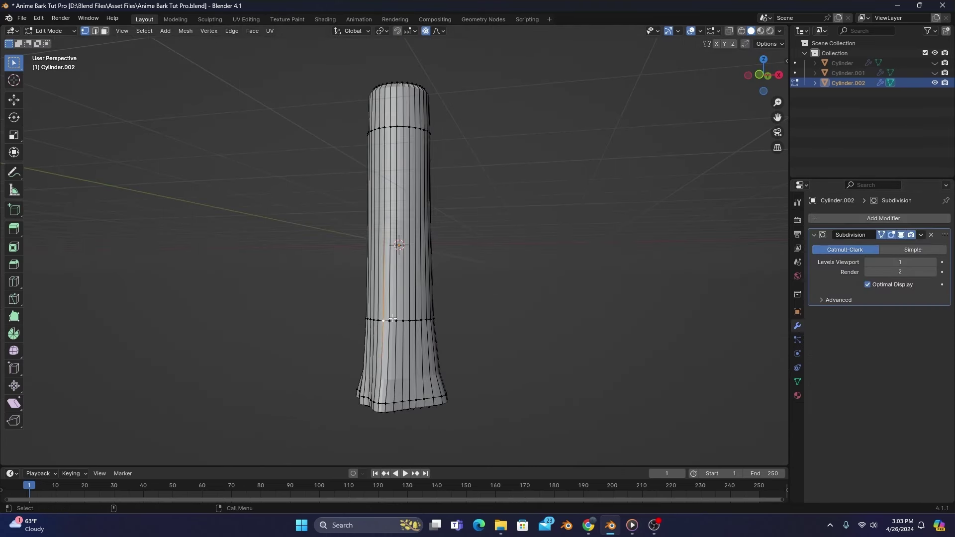
key(g)
key(z)
click(486, 330)
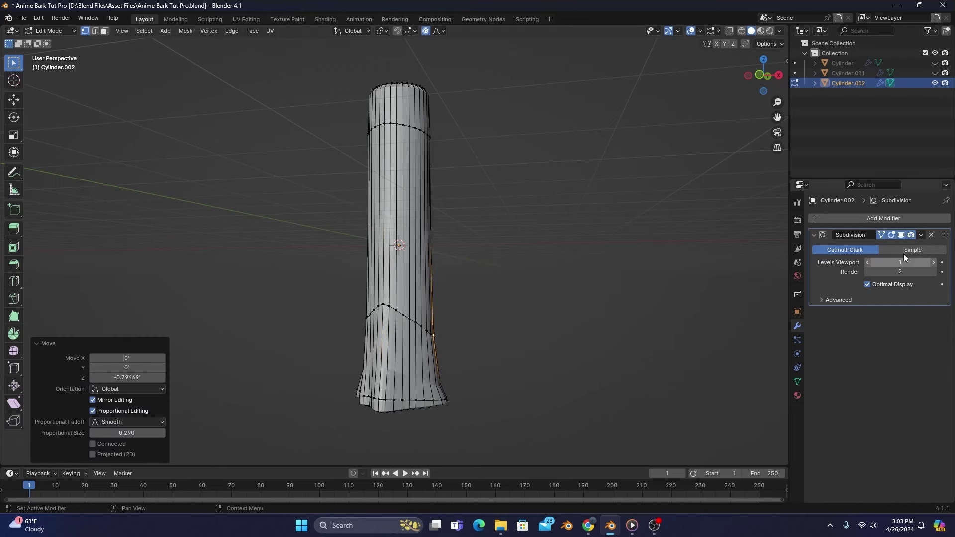
click(930, 263)
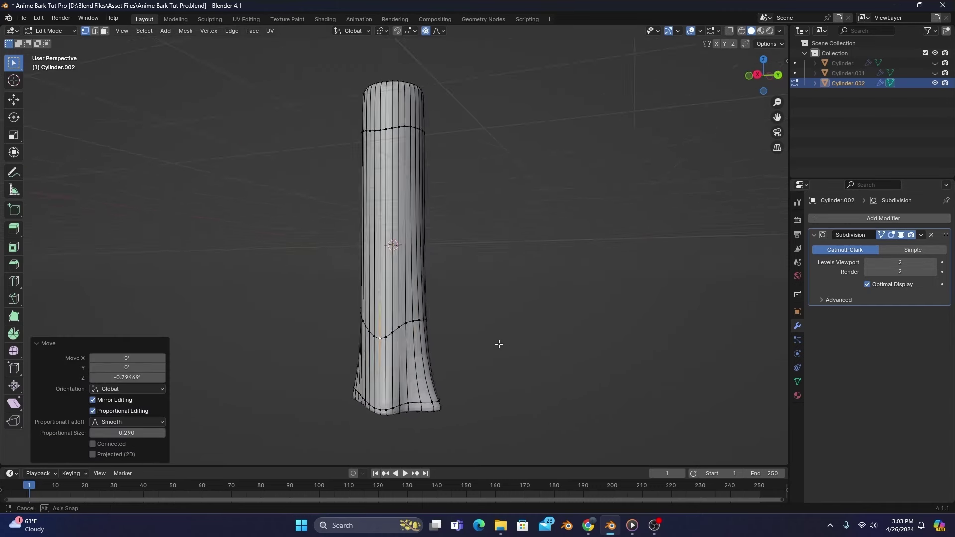
- Shade the trunk smooth in Object Mode and switch the viewport to Rendered shading
key(Tab)
right_click(465, 339)
click(404, 322)
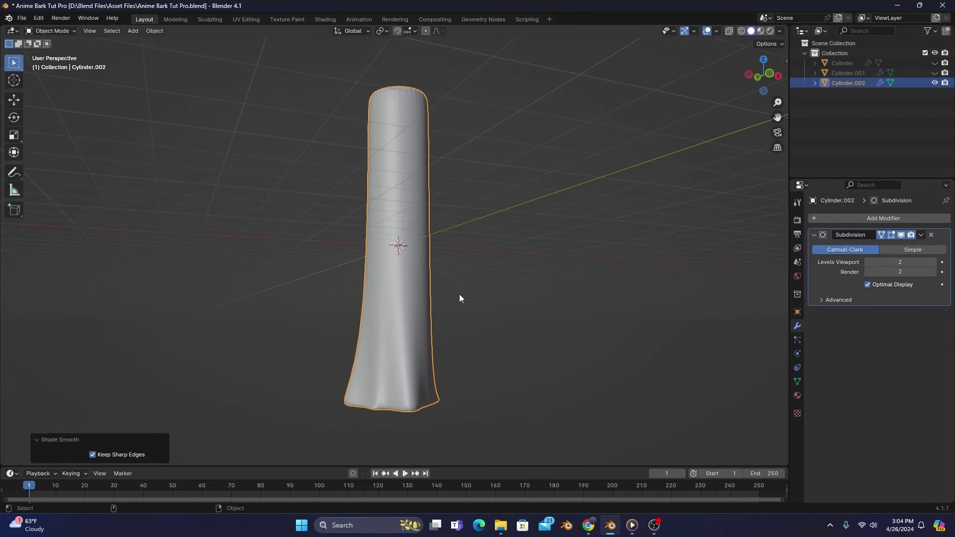
click(770, 35)
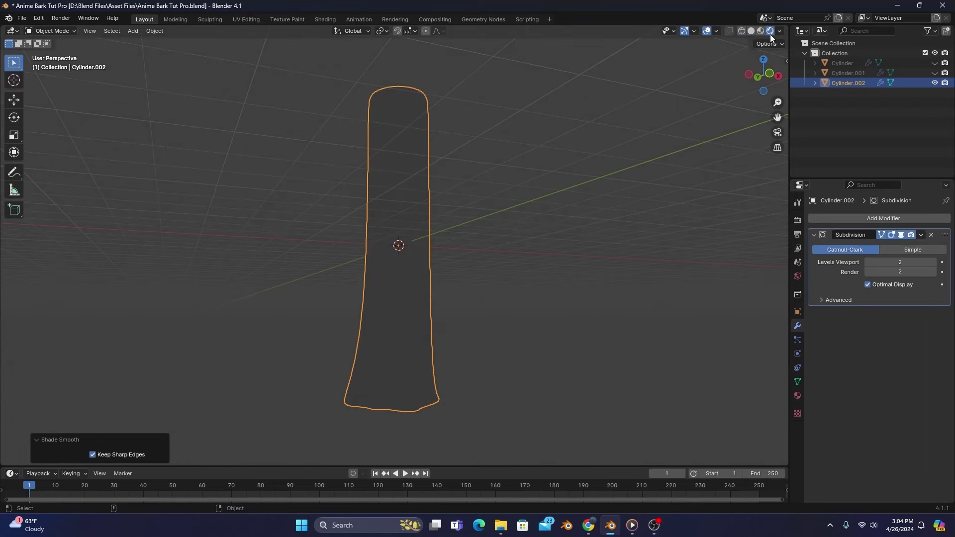
- Add a Sun light with strength 3 and rotate it to angle the light
key(shift+a)
mouse_move(412, 392)
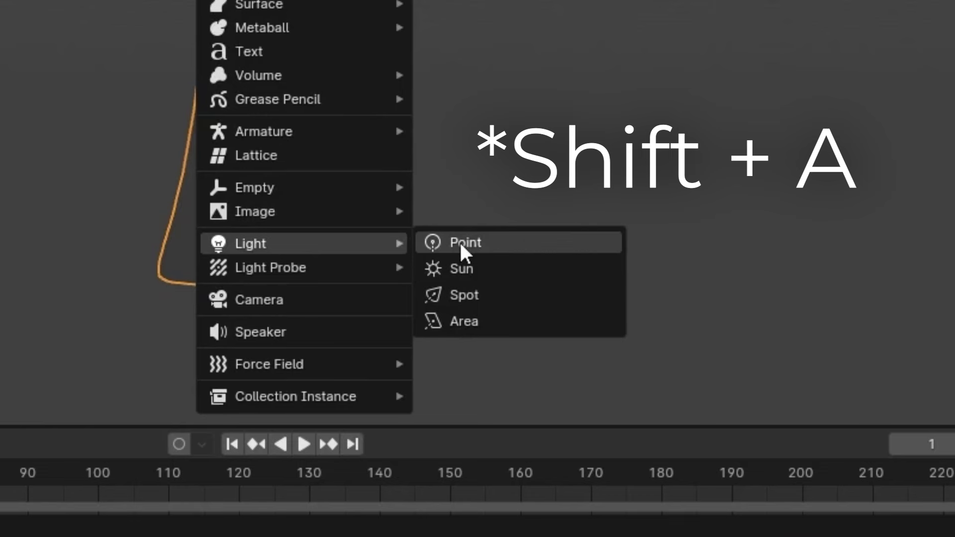
click(464, 268)
click(885, 287)
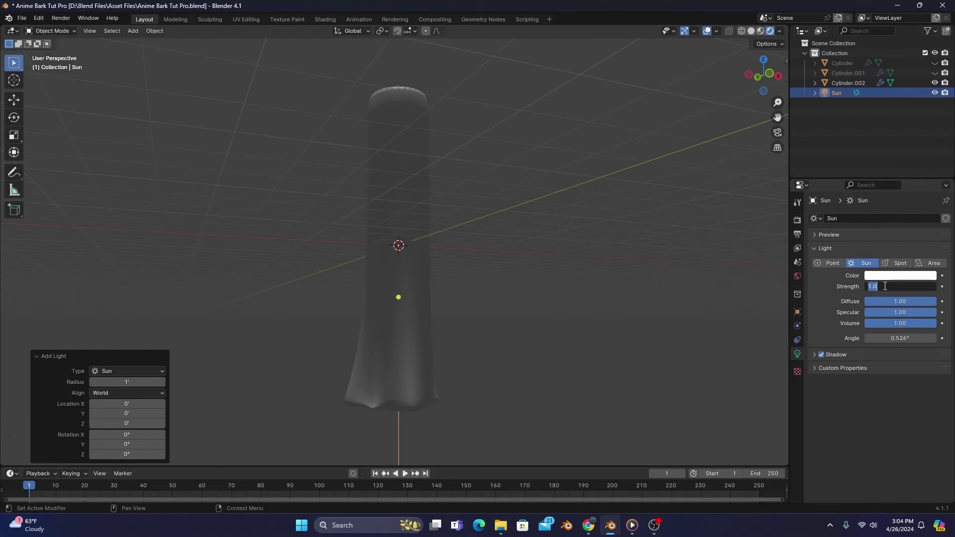
text(3)
key(Return)
key(r)
click(538, 381)
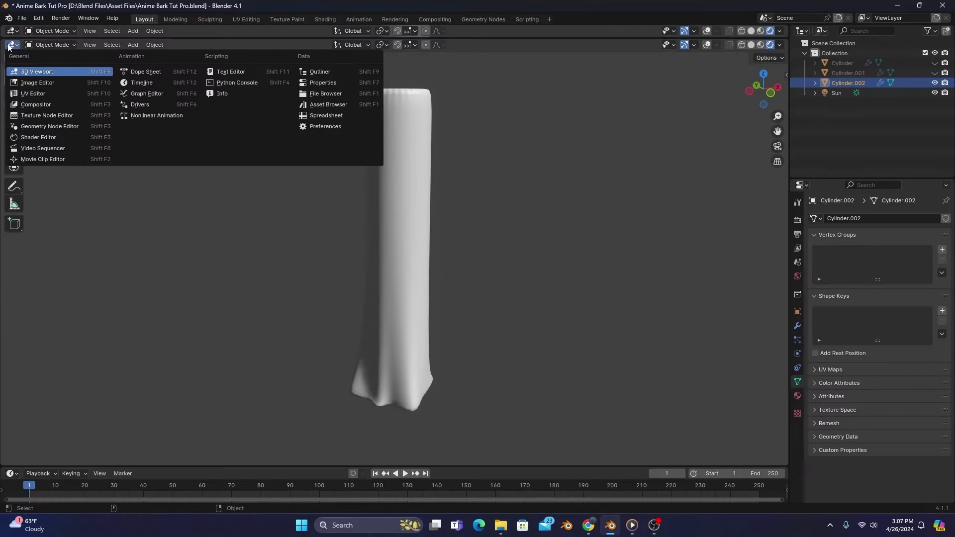
- Switch the area to the Shader Editor and delete the default Principled BSDF node
click(39, 137)
drag(214, 173, 369, 379)
key(x)
middle_drag(221, 369, 594, 321)
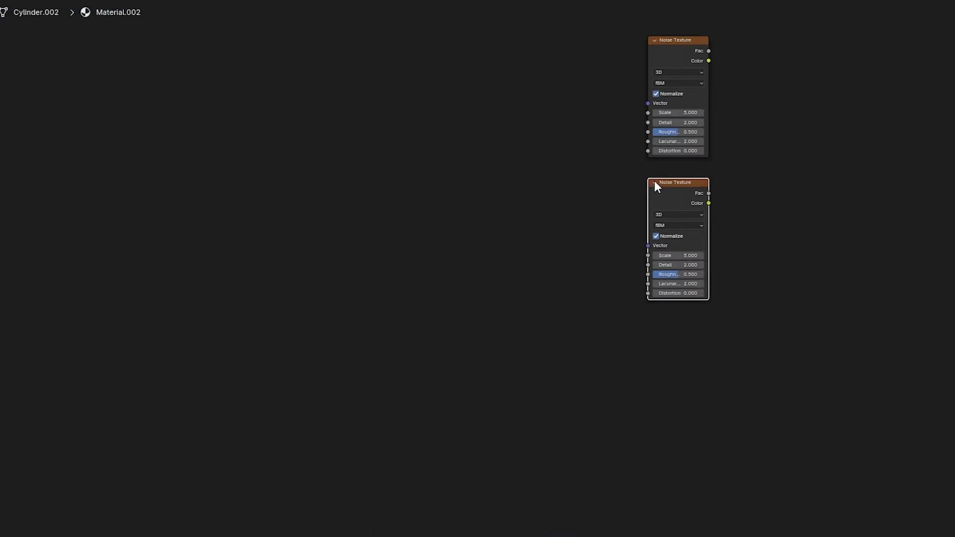
- Add Noise Texture, Color Ramp, Mix, Combine XYZ and Object Info nodes to the material
key(shift+d)
click(182, 234)
key(shift+d)
click(271, 327)
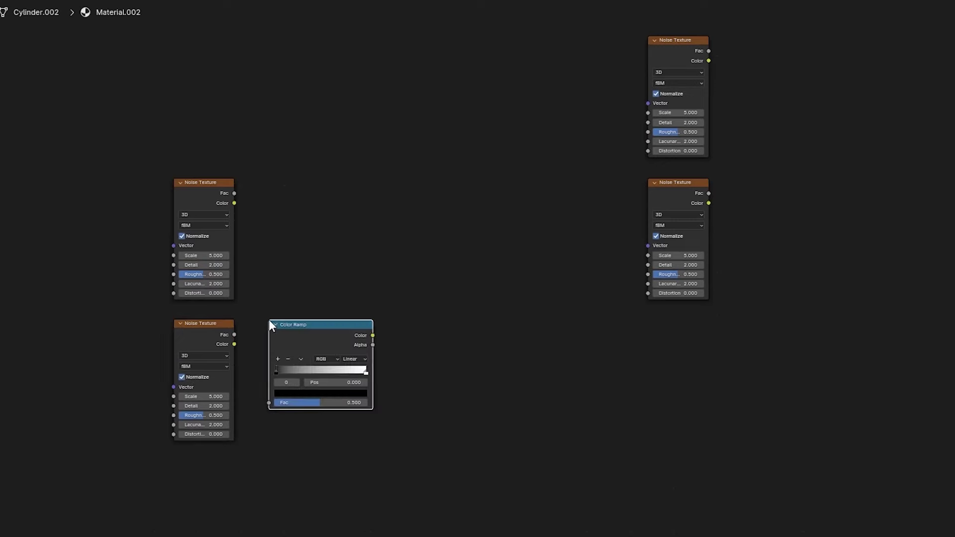
key(shift+d)
click(744, 40)
key(ctrl+v)
key(shift+d)
click(422, 205)
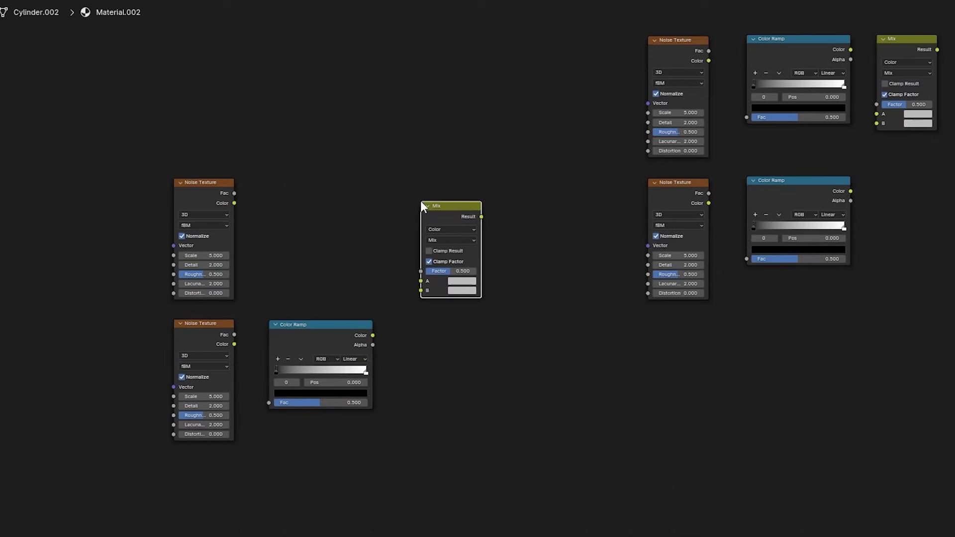
click(523, 285)
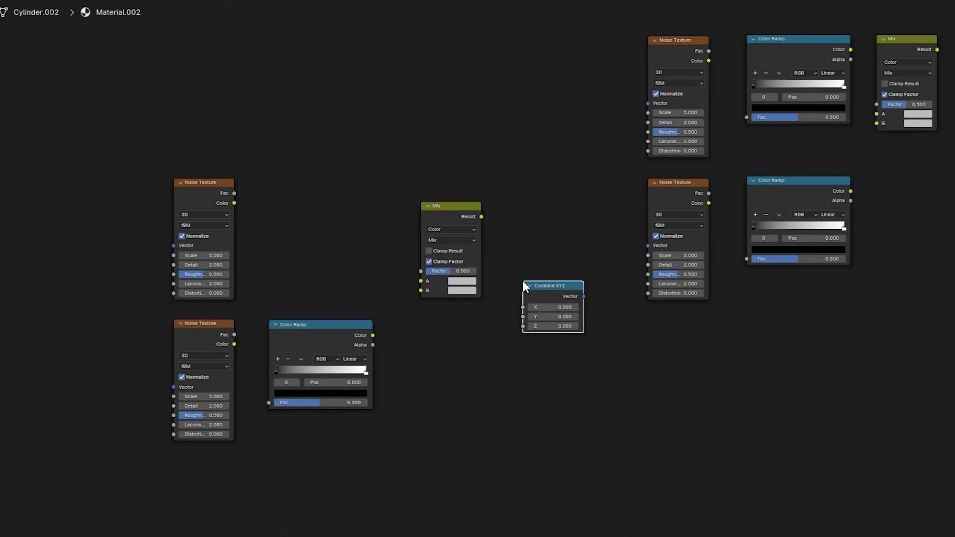
click(21, 110)
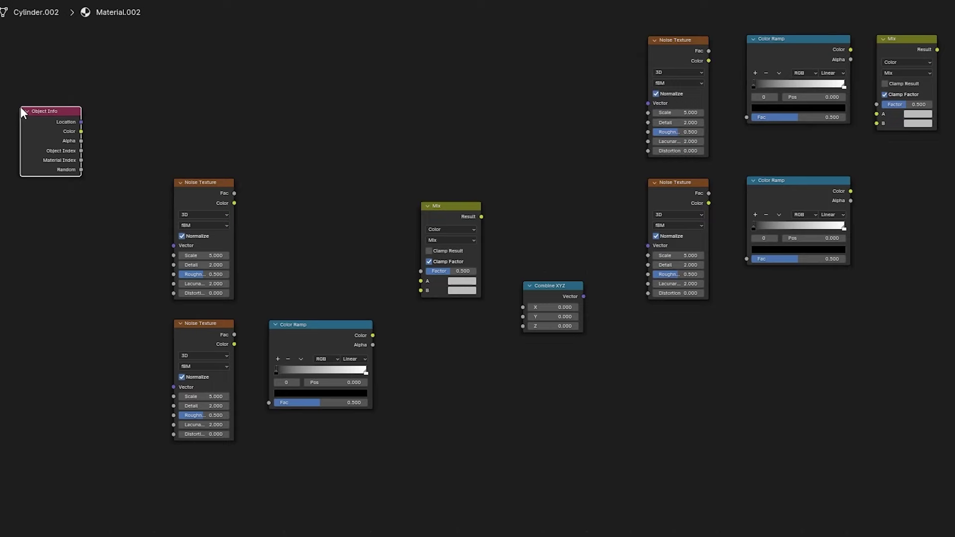
- Set the top Mix node to Linear Light with a factor of 0.1
click(530, 171)
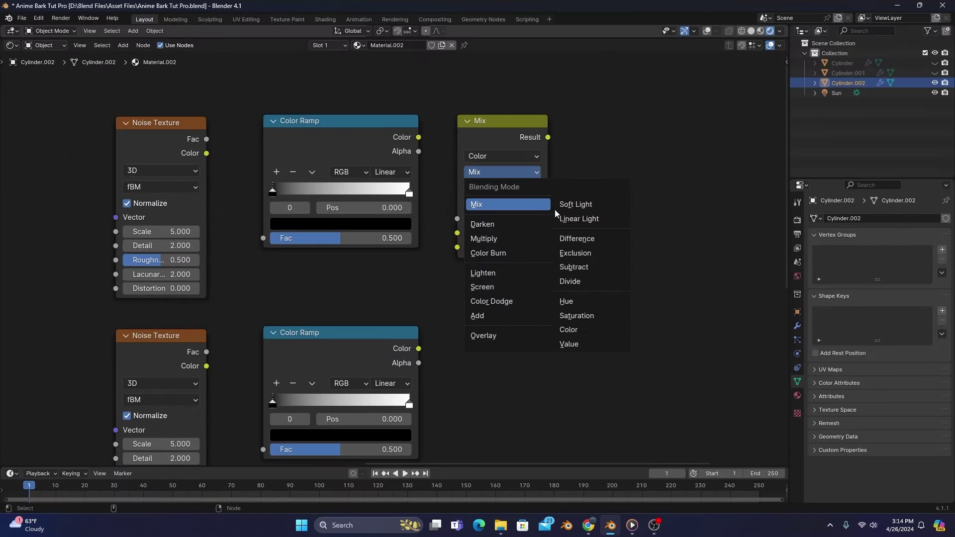
click(571, 219)
click(510, 220)
text(0)
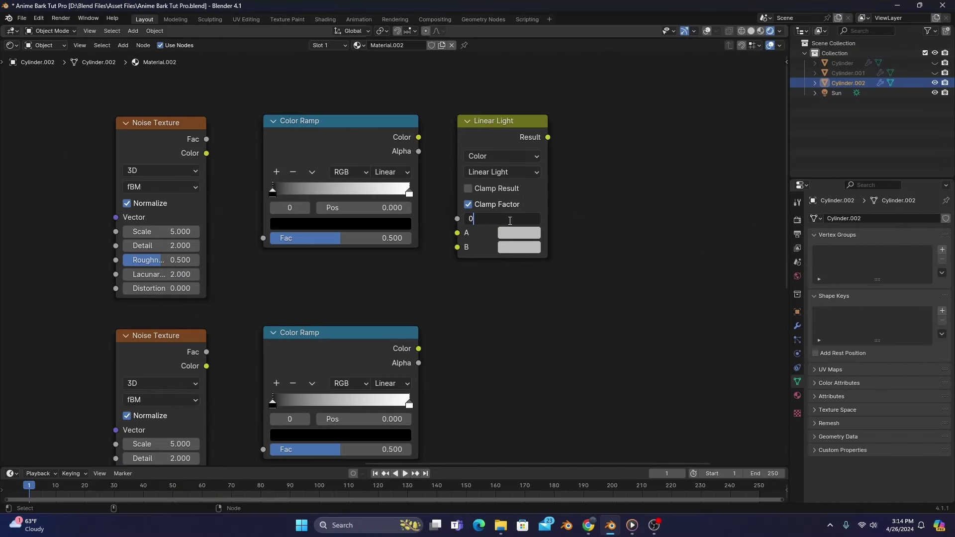
text(.1)
key(Return)
- Set the other Mix factor to 0.2 and feed the lower Color Ramp into Linear Light B
middle_drag(510, 221, 322, 382)
click(419, 216)
text(0.)
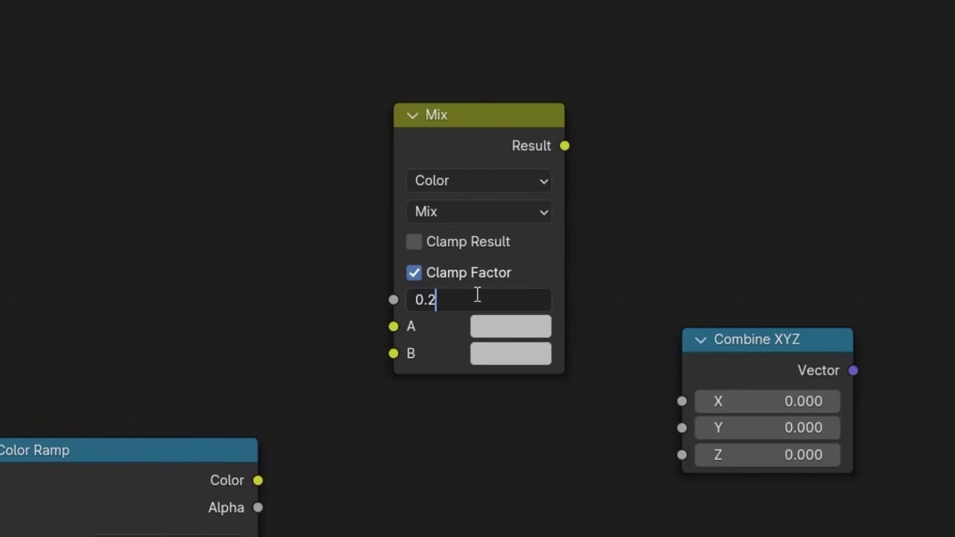
text(2)
key(Return)
drag(852, 216, 878, 195)
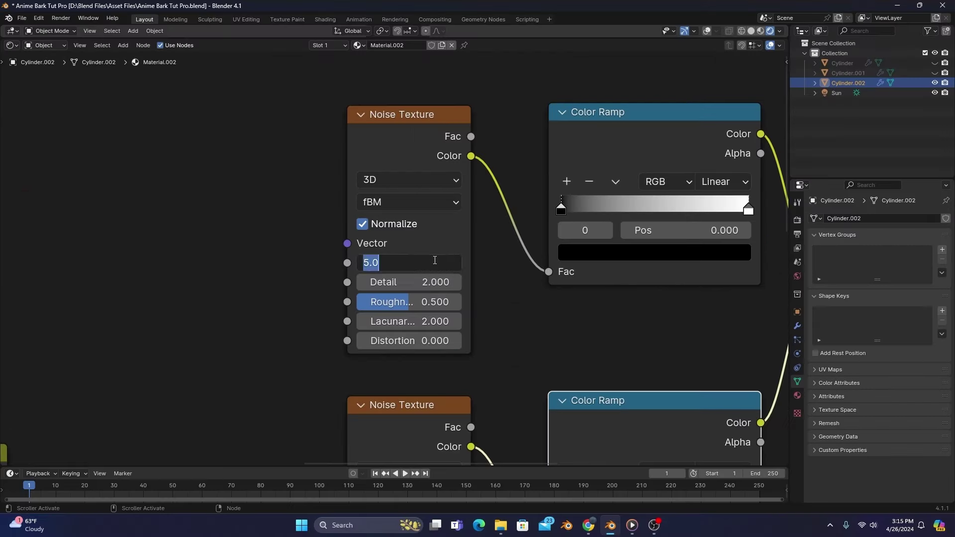
- Set the noise scales to 20 and 7 and raise noise roughness to 1.0
text(200)
key(Return)
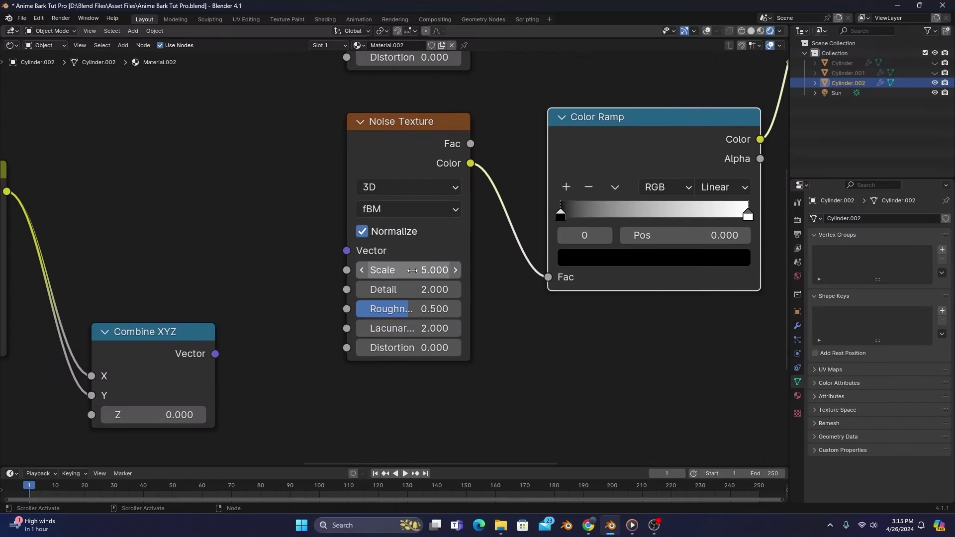
double_click(413, 271)
text(7)
key(Return)
drag(407, 311, 453, 311)
middle_drag(462, 312, 574, 473)
double_click(342, 309)
text(7)
key(Return)
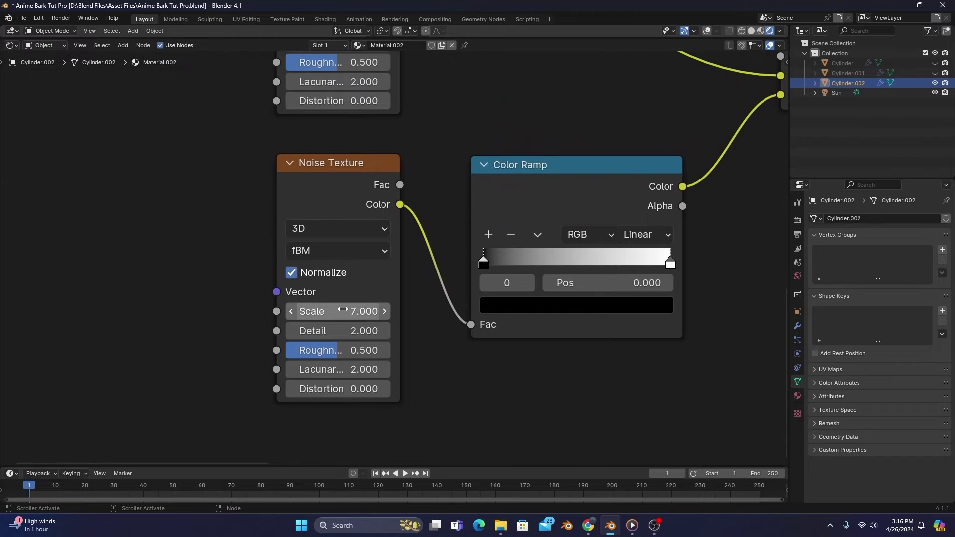
- Add Texture Coordinate and Mapping to the upper-left noise and link Mapping to the lower noise
key(Home)
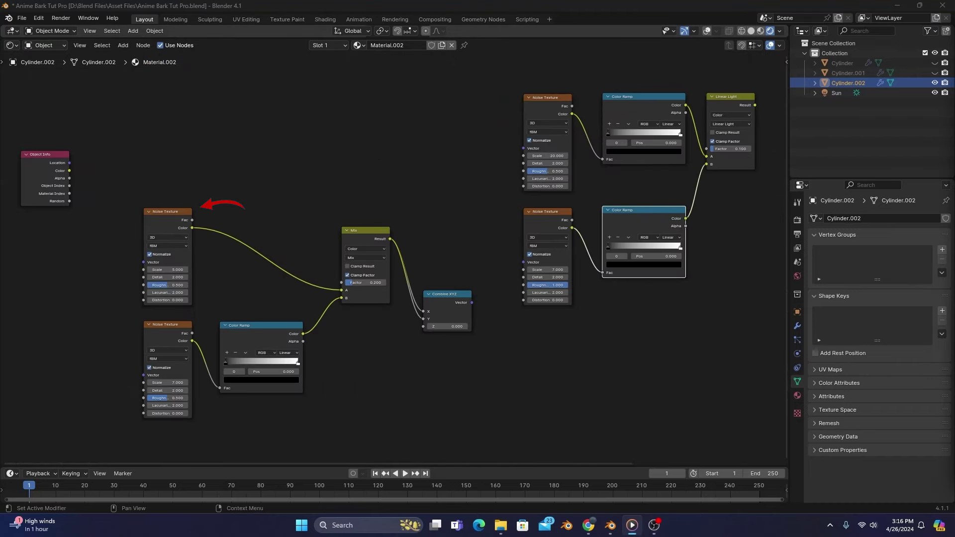
click(164, 213)
key(KP_Decimal)
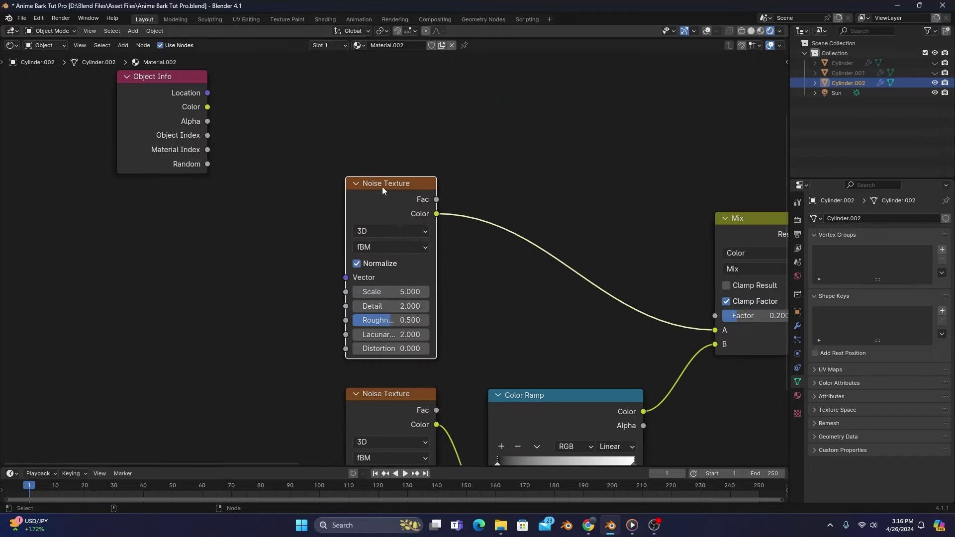
key(ctrl+t)
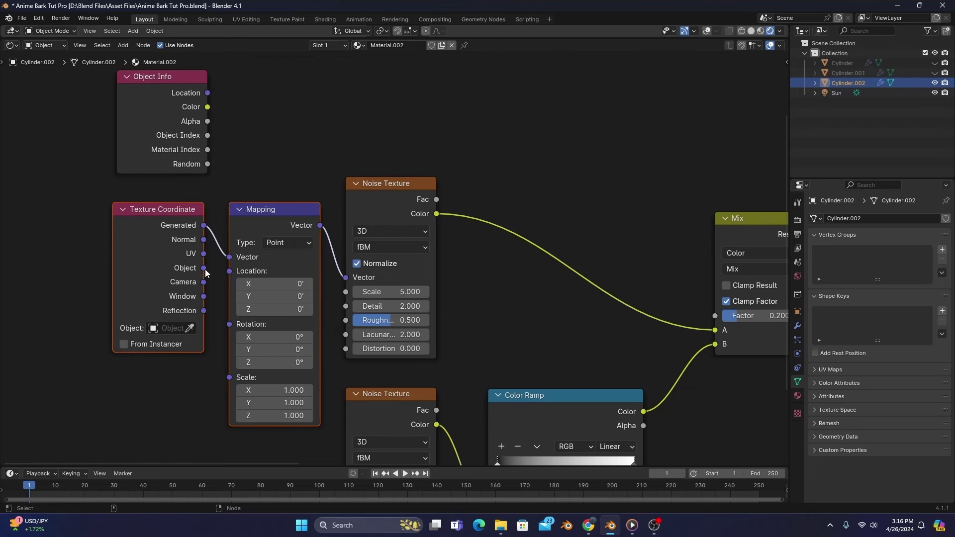
key(Home)
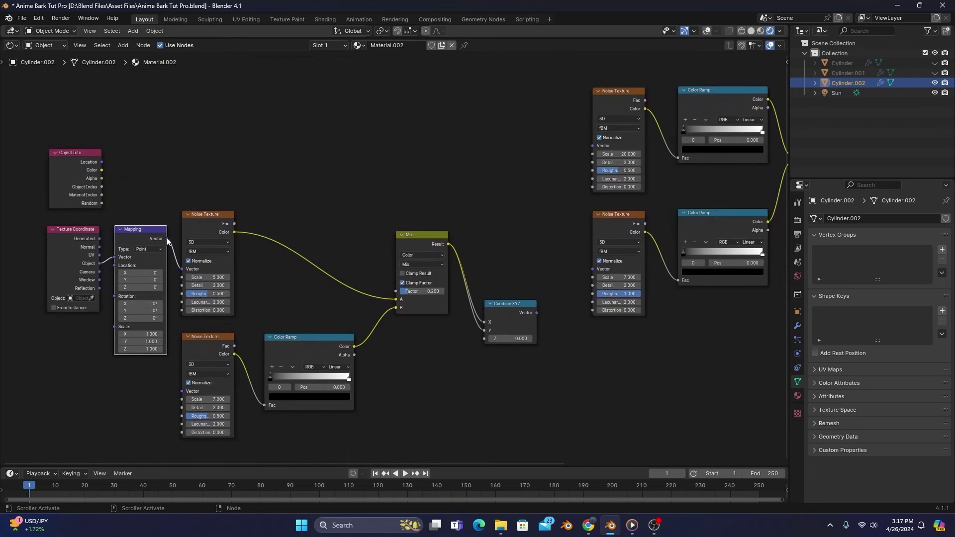
drag(167, 240, 593, 145)
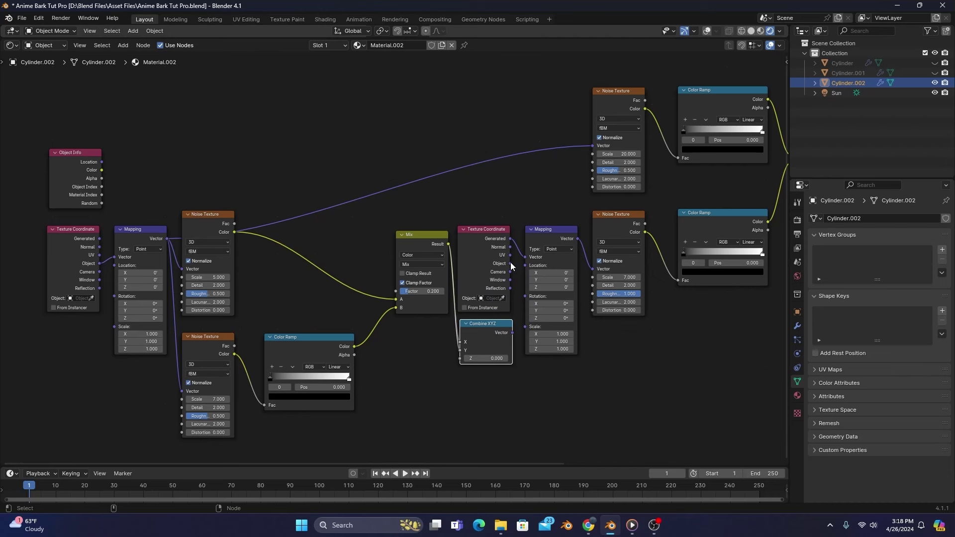
- Connect Object Info Location into the Location input of both Mapping nodes
key(alt+a)
drag(102, 163, 109, 262)
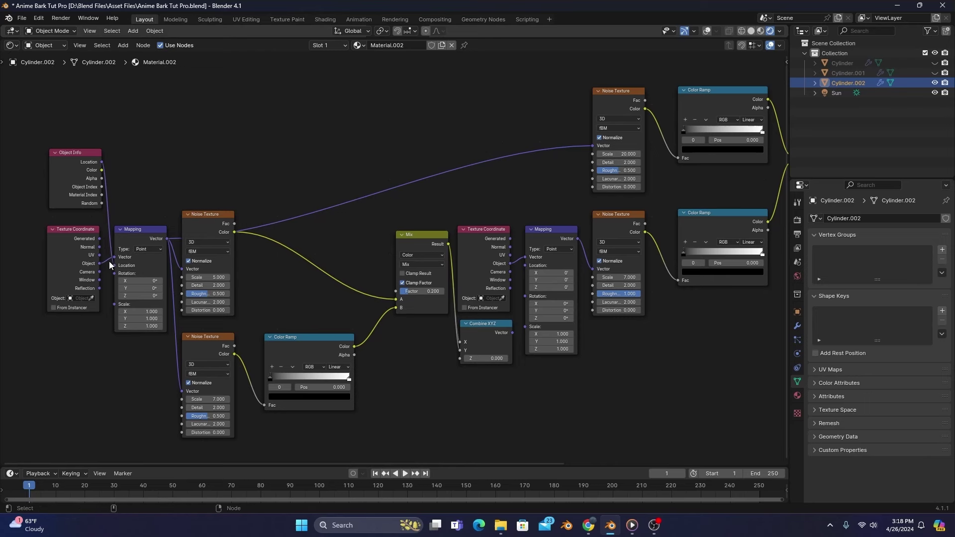
drag(102, 162, 525, 265)
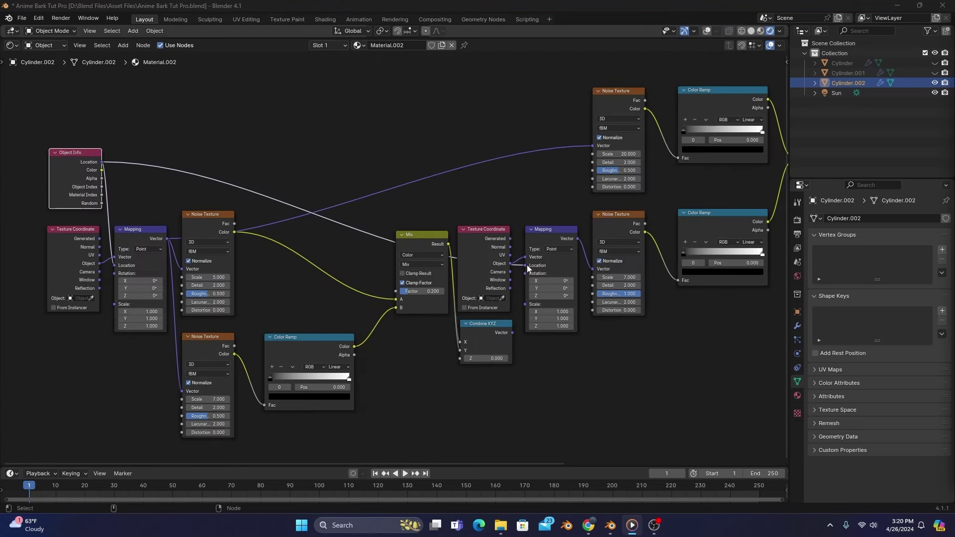
- Connect the Linear Light result to the Material Output surface and view the textured trunk
middle_drag(527, 265, 184, 386)
ctrl+shift+click(470, 219)
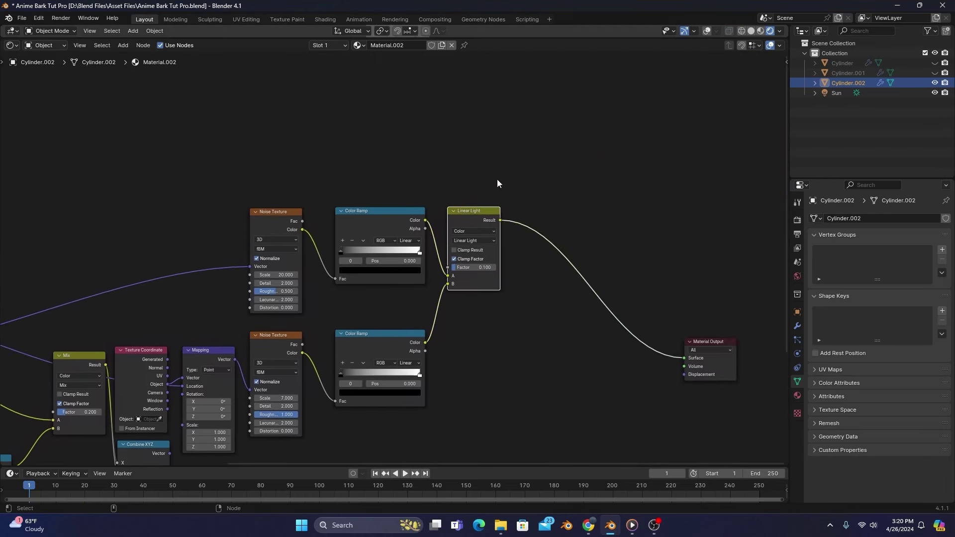
drag(508, 38, 504, 454)
middle_drag(467, 318, 661, 290)
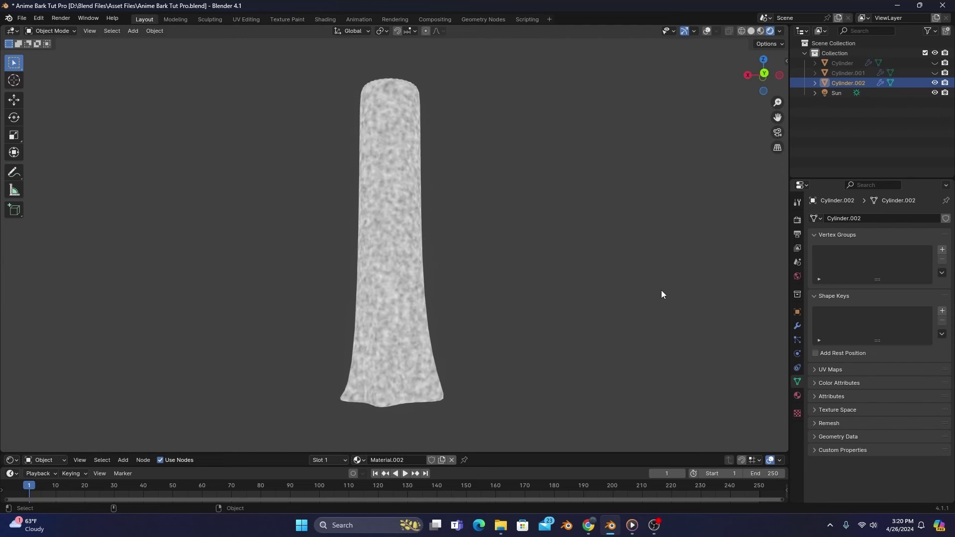
- Darken the upper Color Ramp's white stop to near-black (value 0.013)
drag(527, 453, 527, 304)
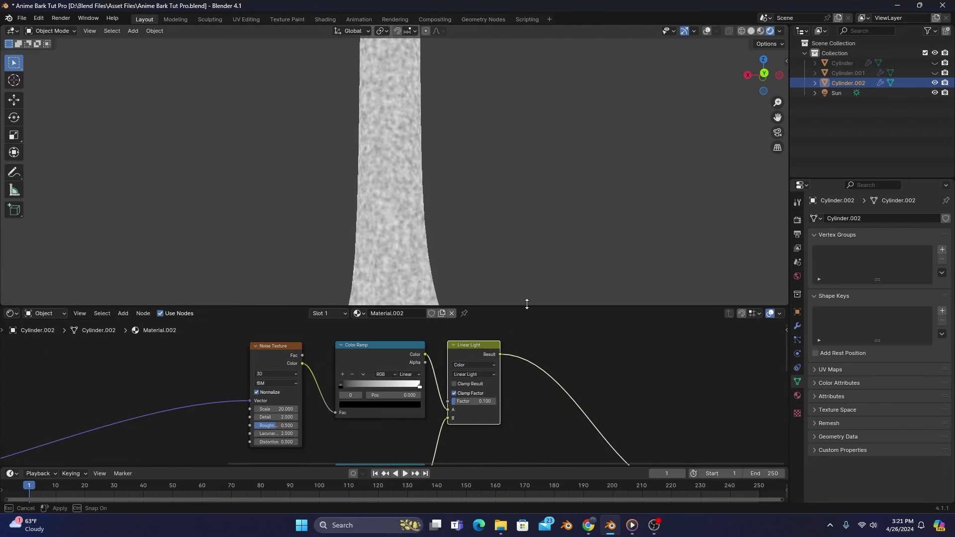
click(420, 391)
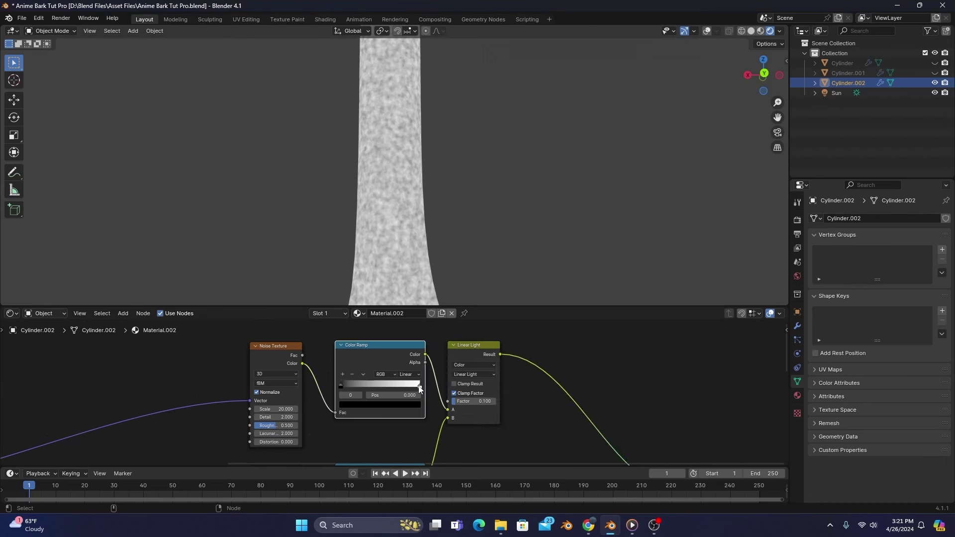
click(419, 389)
click(415, 405)
drag(415, 290, 415, 341)
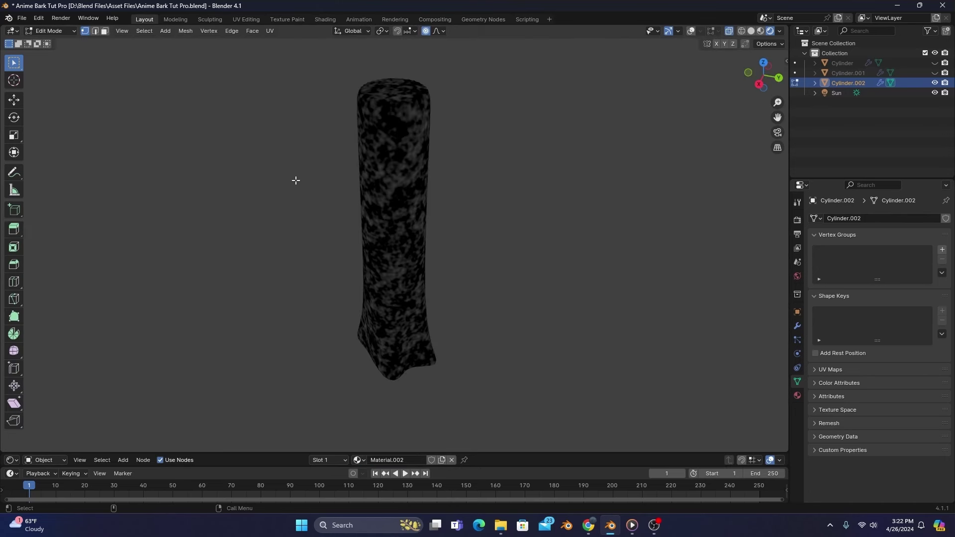
- Select the trunk's top vertices and start moving them down along Z
drag(295, 180, 490, 55)
key(g)
key(z)
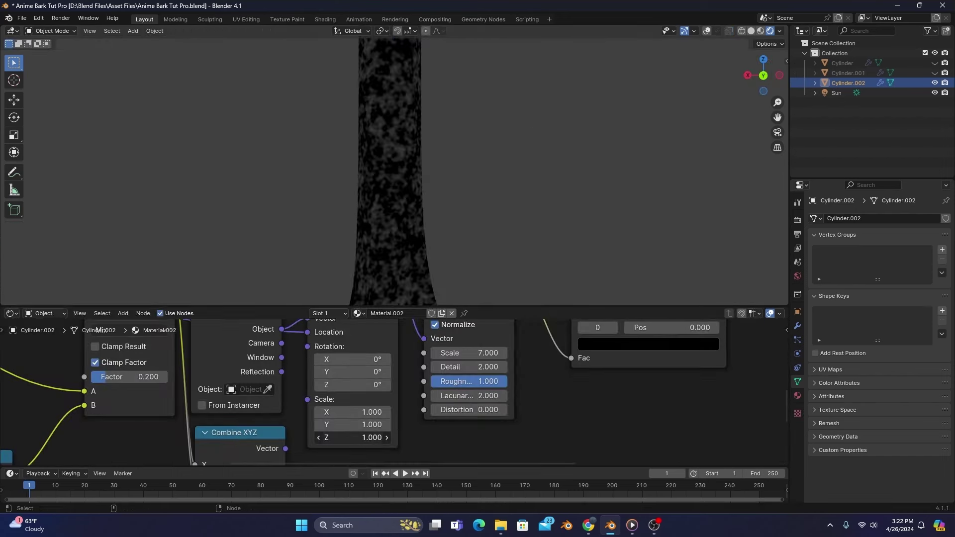
- Set the Mapping node's Z scale to 0.1 and make it negative
double_click(353, 437)
text(0.1)
key(Return)
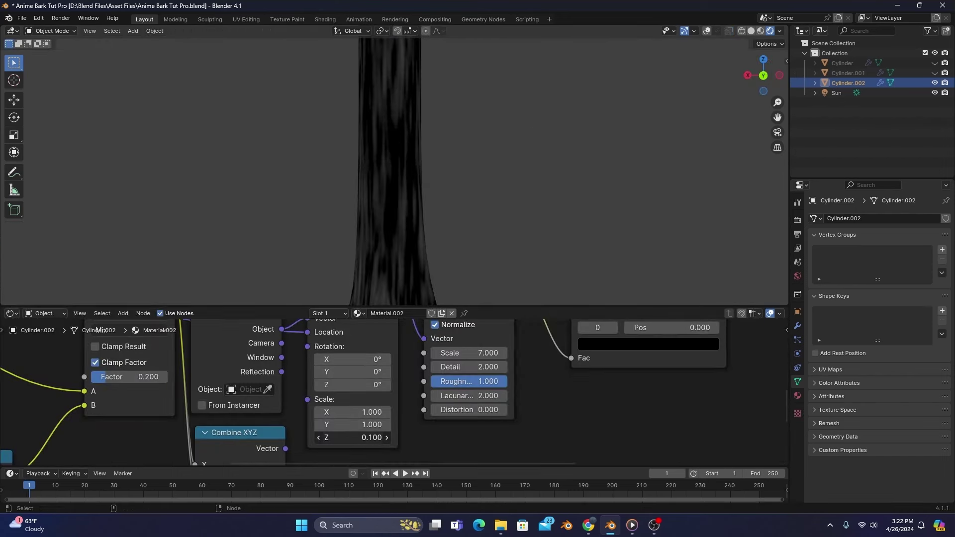
key(minus)
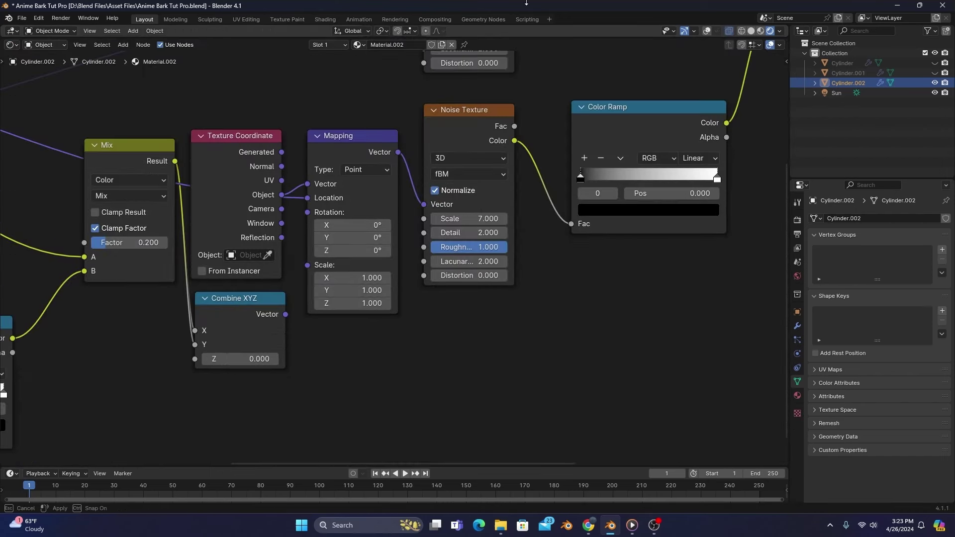
- Connect Combine XYZ's Vector into the Mapping Scale and set its Z value to 1
middle_drag(459, 348, 593, 346)
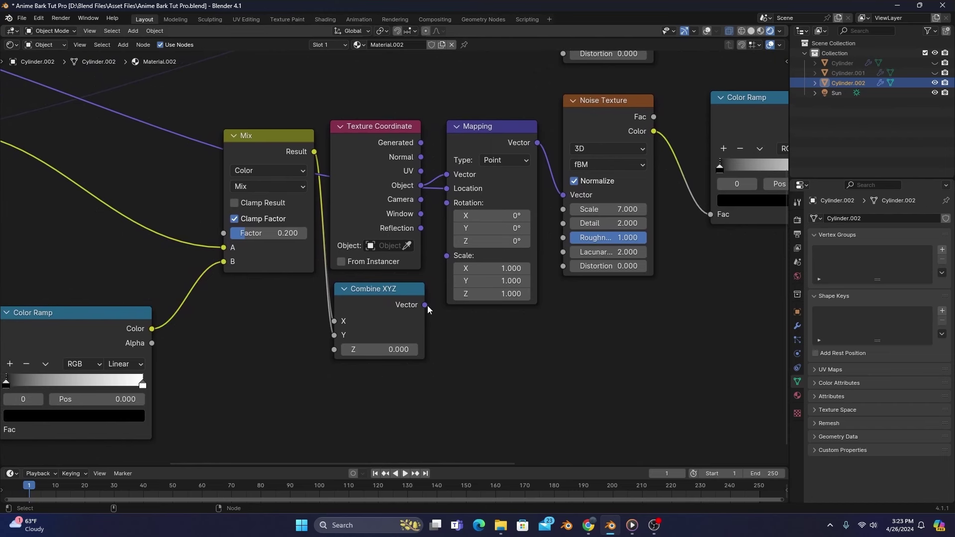
drag(426, 306, 447, 256)
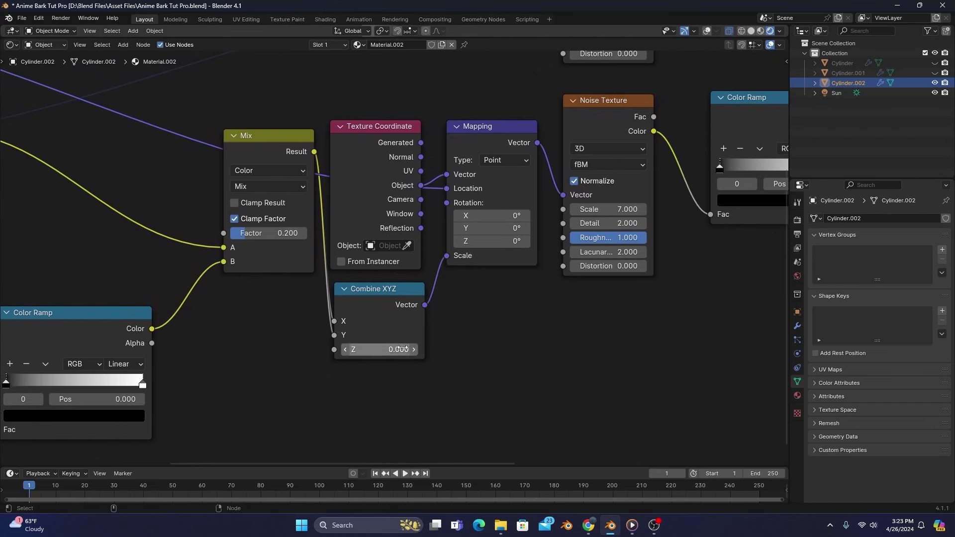
click(397, 350)
text(1)
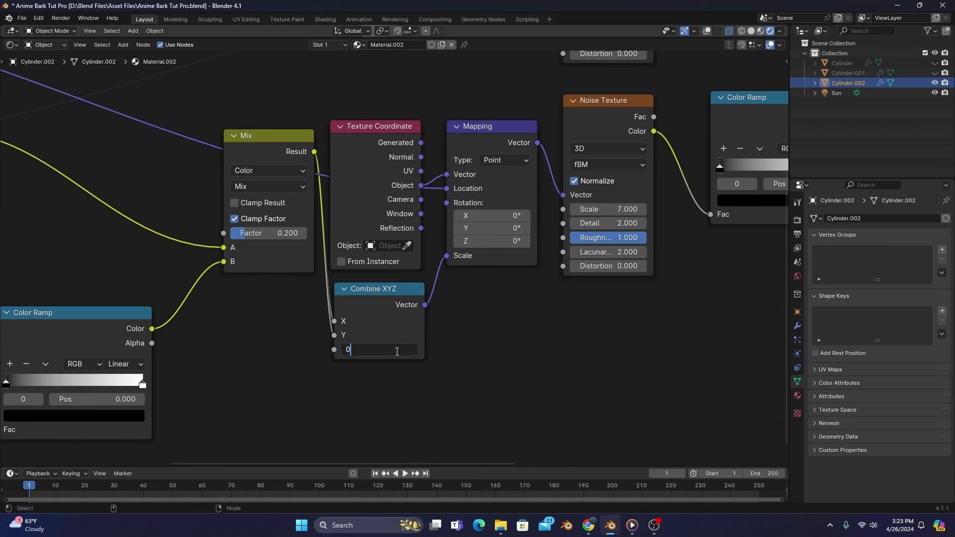
key(Return)
- Orbit around the trunk and preview a higher Mix factor before restoring it to 0.200
key(ctrl+space)
middle_drag(511, 355, 587, 256)
middle_drag(448, 408, 515, 449)
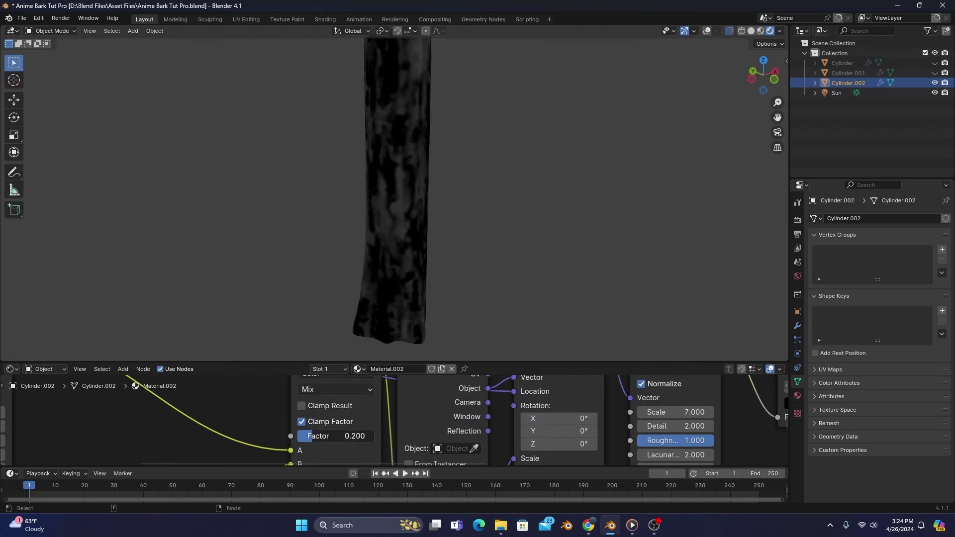
mouse_move(318, 436)
mouse_down()
mouse_move(380, 435)
mouse_move(312, 436)
mouse_up()
drag(248, 364, 249, 42)
- Set the first Mapping node's Z scale to 0.2, inspect the streaked bark, and select all nodes
middle_drag(246, 288, 754, 290)
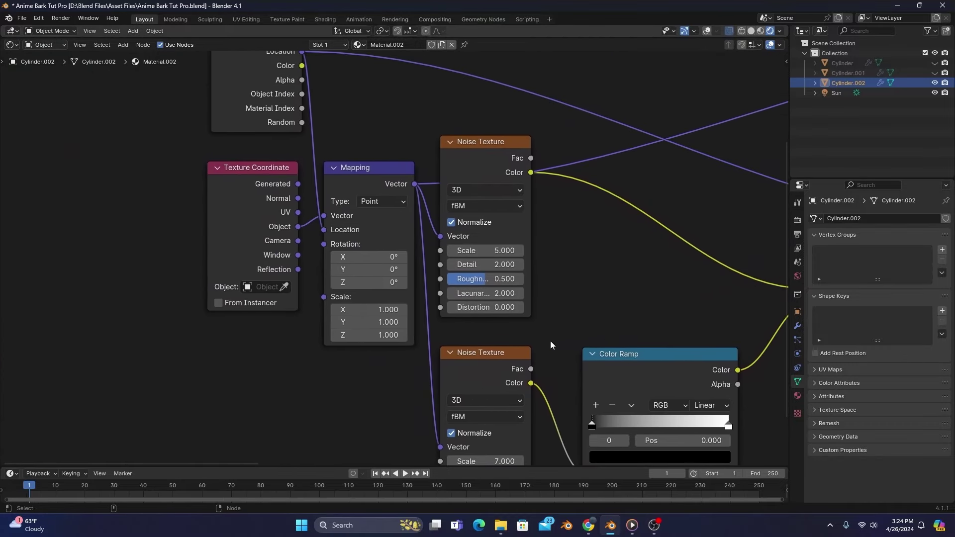
click(378, 336)
text(0.)
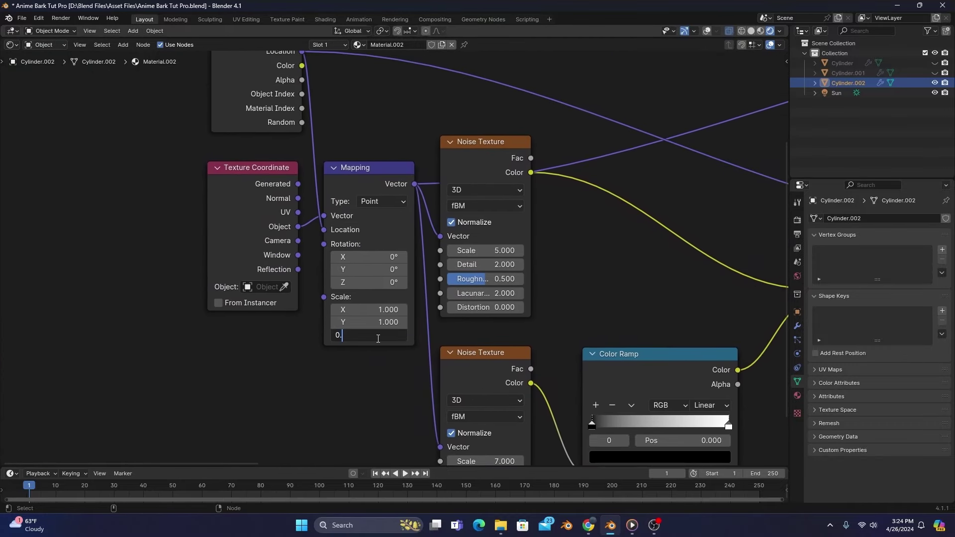
text(2)
key(Return)
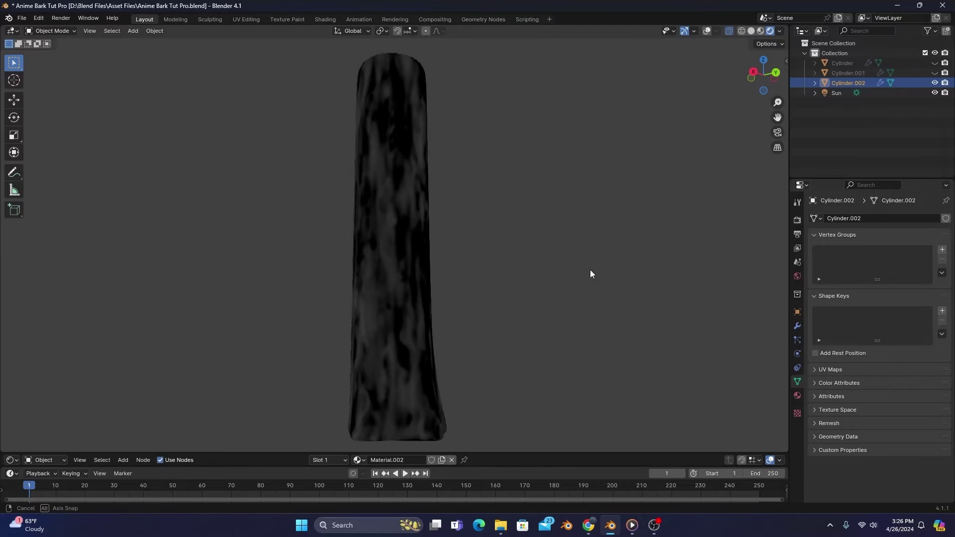
middle_drag(590, 273, 203, 279)
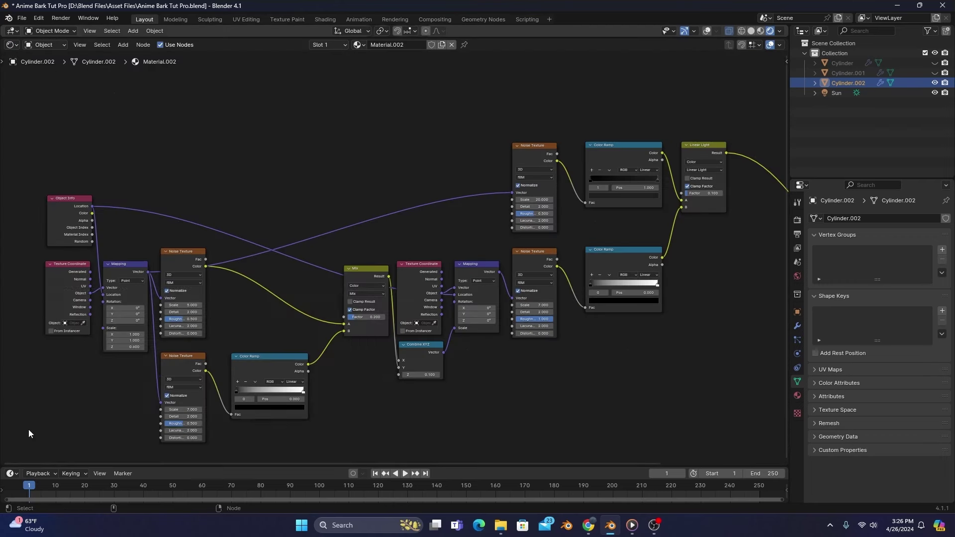
drag(29, 428, 726, 101)
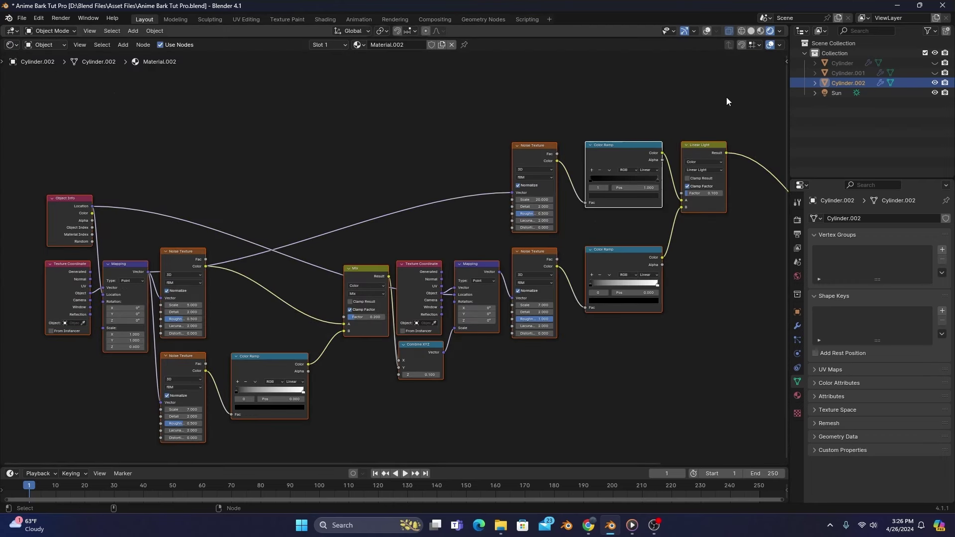
- Wrap the selected bark nodes in a frame labelled 'Texture' and move it far left
key(ctrl+j)
key(F2)
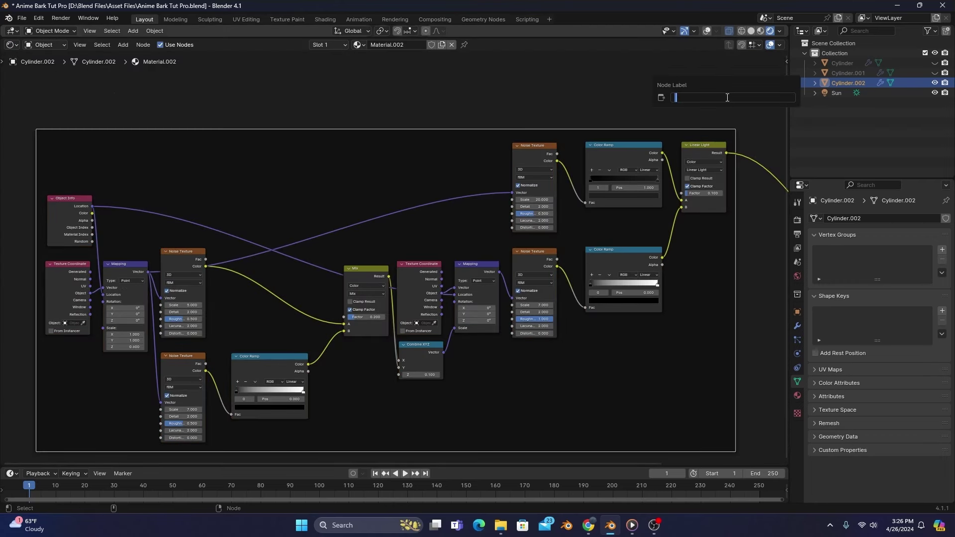
text(Texture)
key(Return)
scroll(727, 100, down, 4)
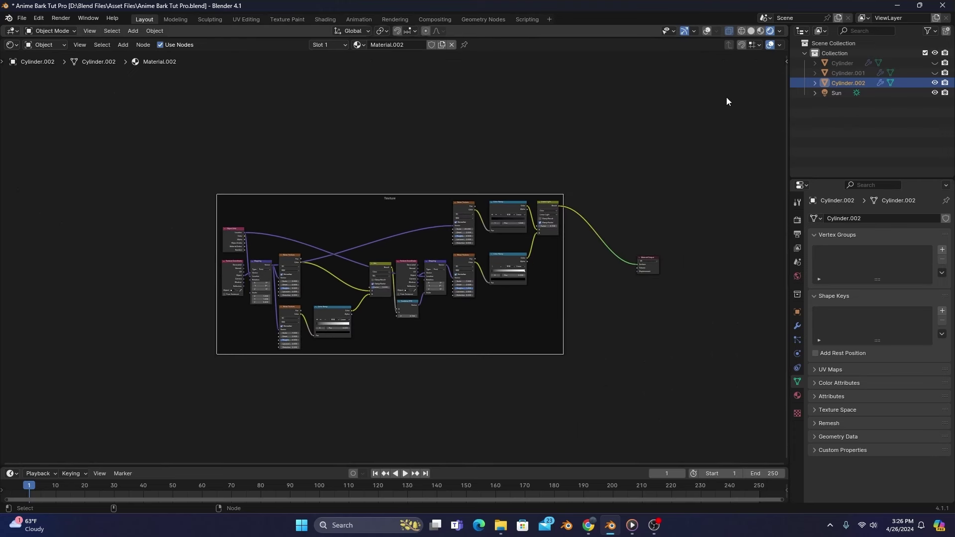
drag(487, 196, 2, 214)
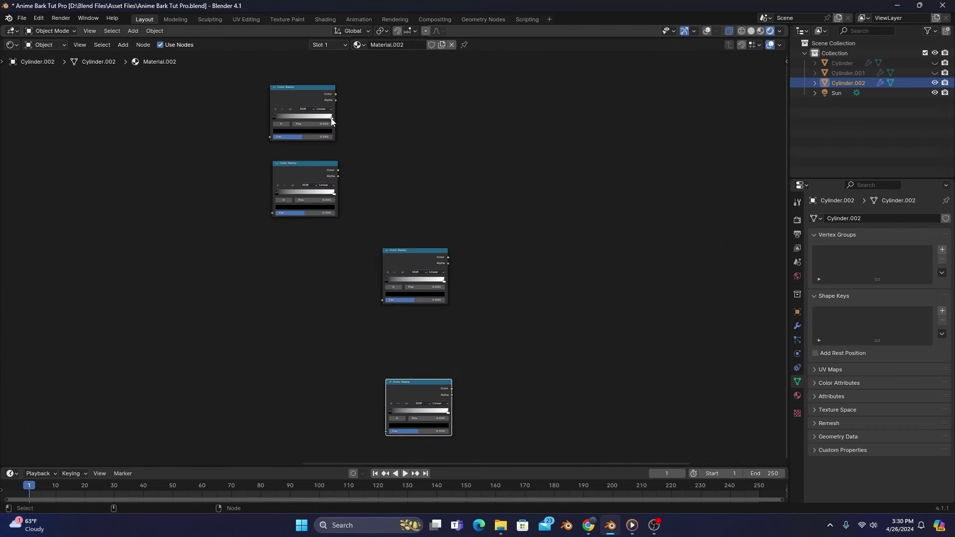
- Reposition the top Color Ramp's stops, with black at 0.505, and set the Noise Texture scale
drag(332, 117, 275, 121)
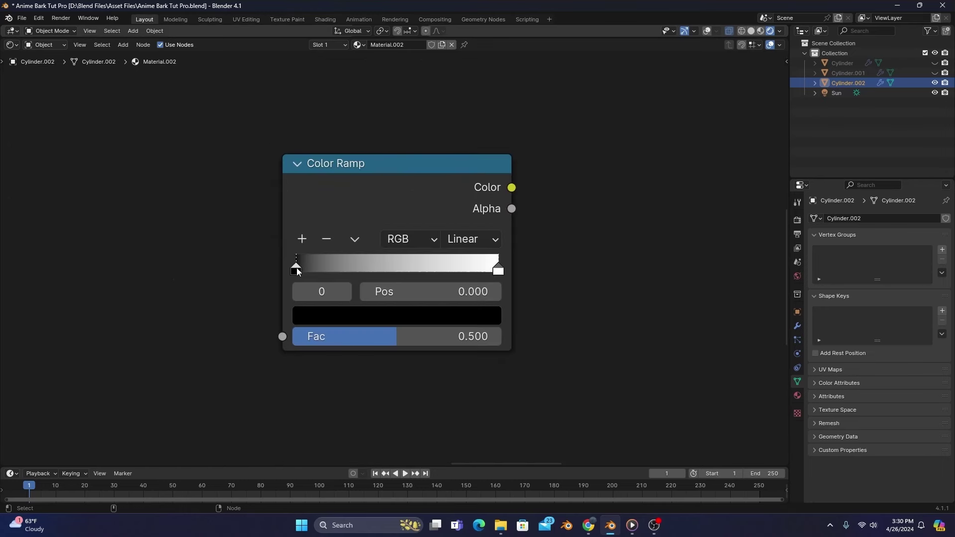
drag(296, 268, 411, 271)
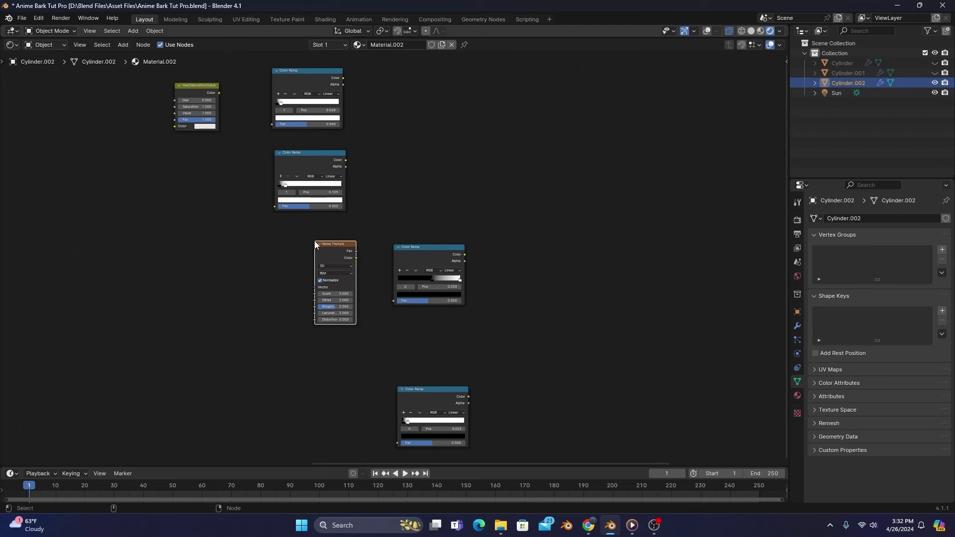
double_click(343, 294)
key(Return)
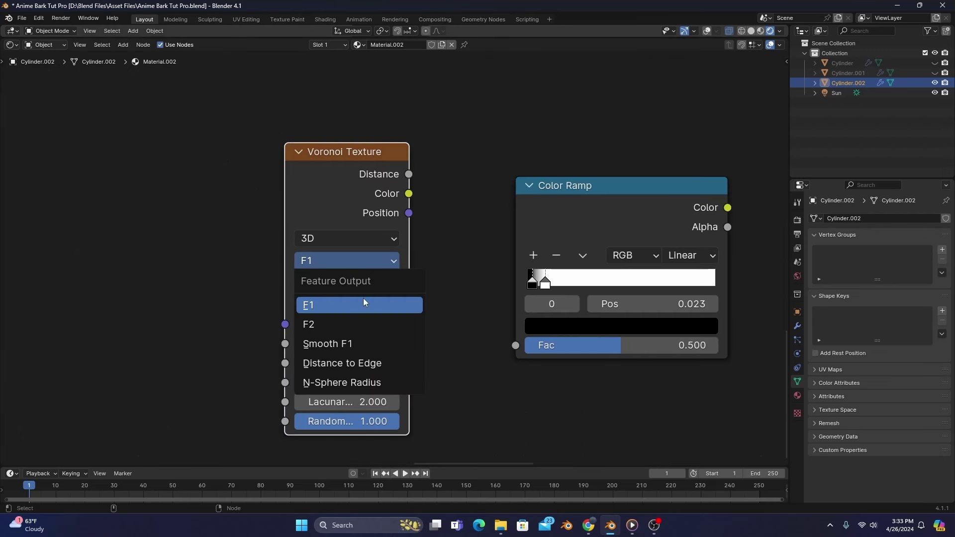
- Set the Voronoi to Distance to Edge with Scale 15, Detail 5 and Roughness 0
click(360, 368)
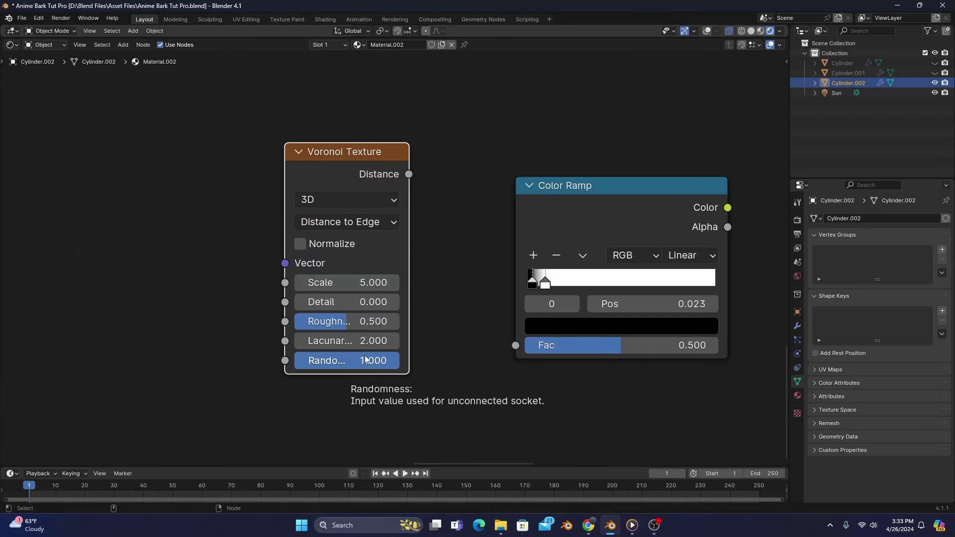
double_click(358, 283)
text(15)
key(Return)
double_click(361, 302)
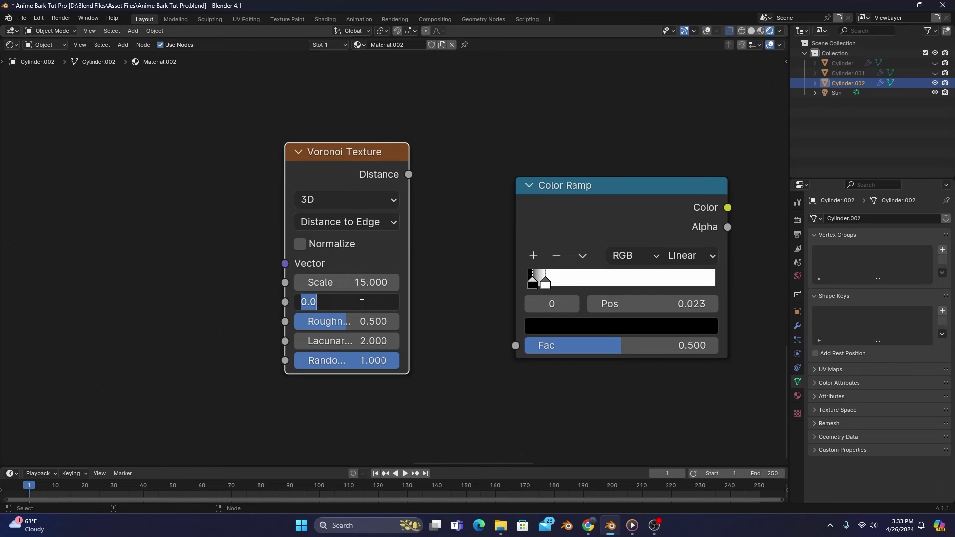
text(5)
key(Return)
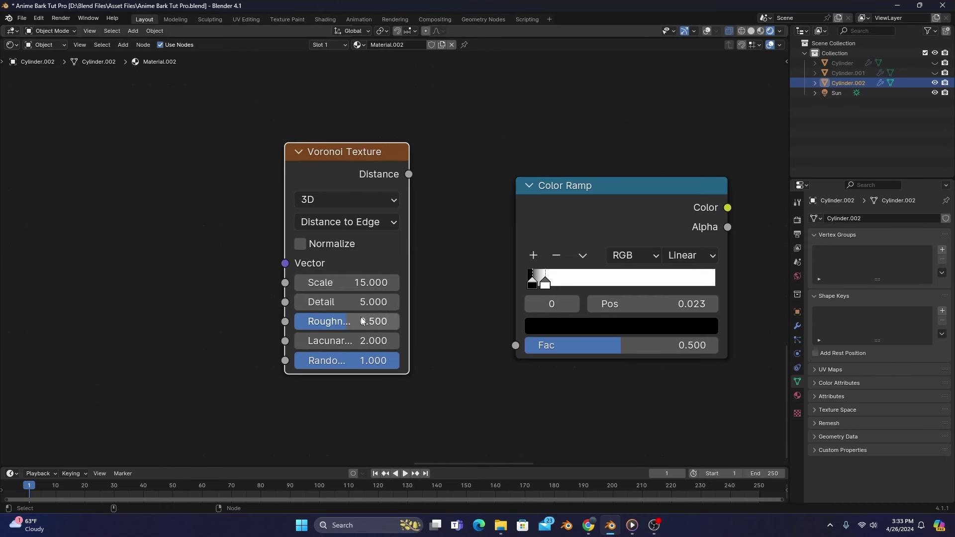
double_click(361, 321)
text(0.68)
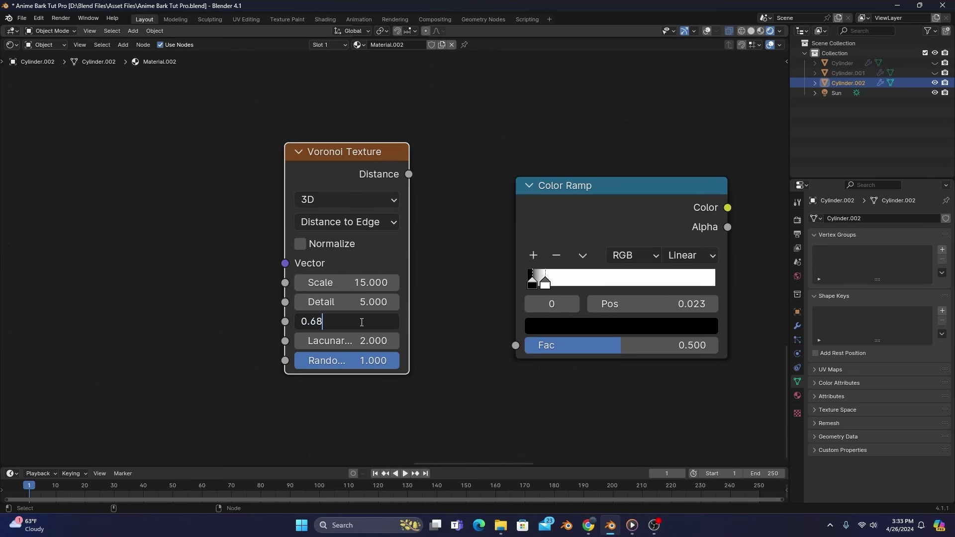
key(Return)
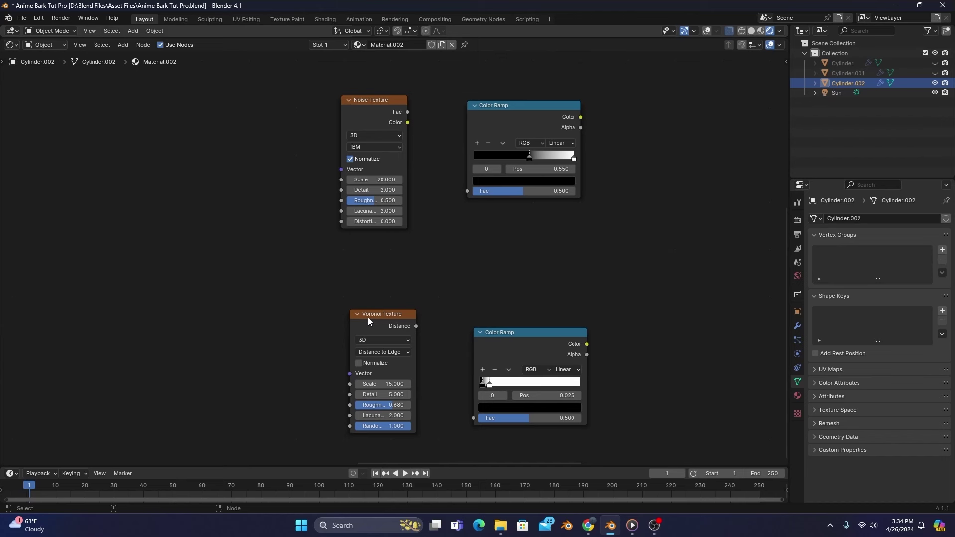
- Add Mapping to both textures, driven by Object coordinates and offset by Object Info location
click(368, 317)
key(ctrl+t)
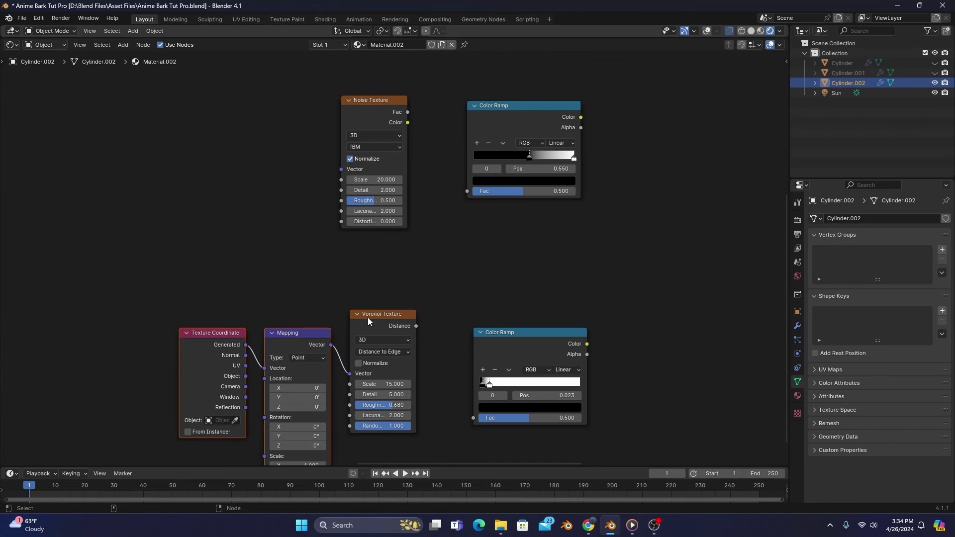
click(366, 104)
key(ctrl+t)
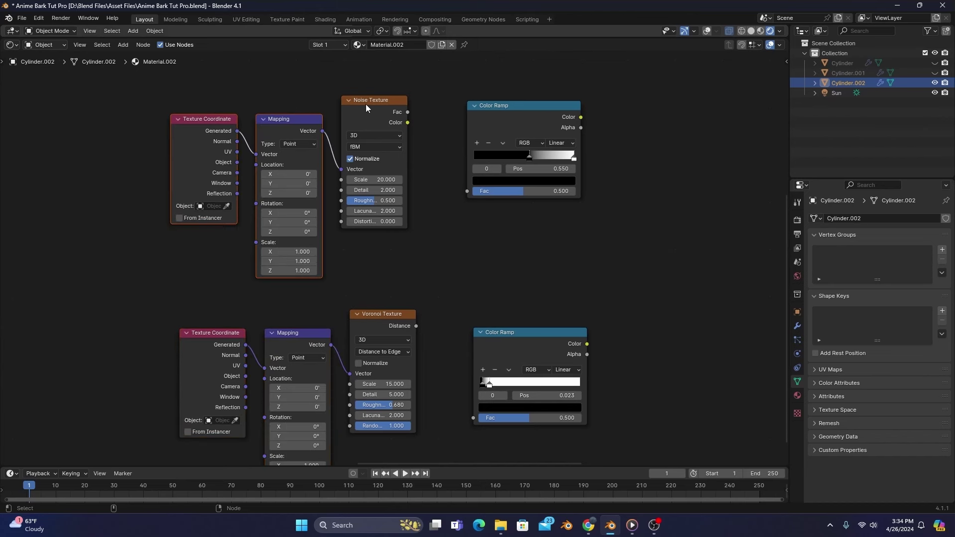
drag(237, 162, 256, 154)
drag(246, 376, 260, 373)
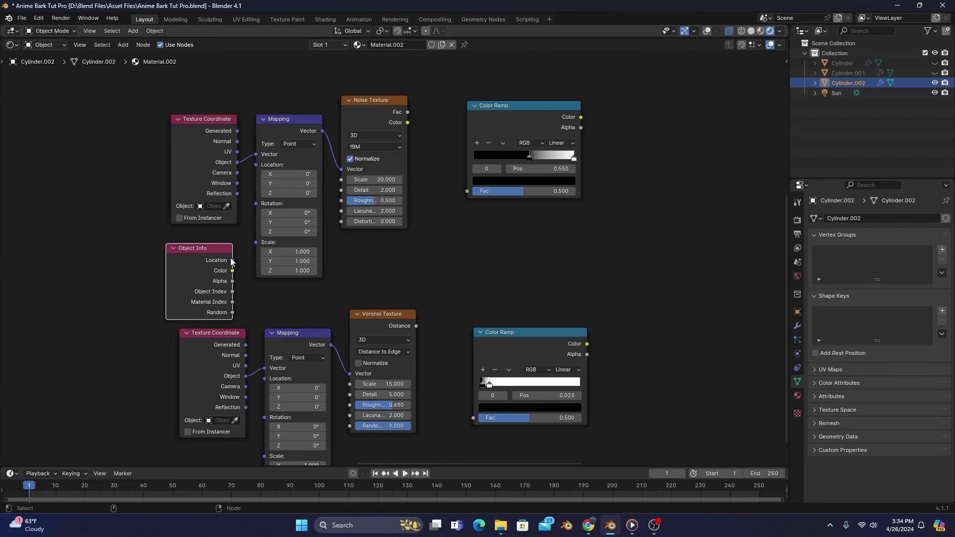
drag(232, 260, 253, 172)
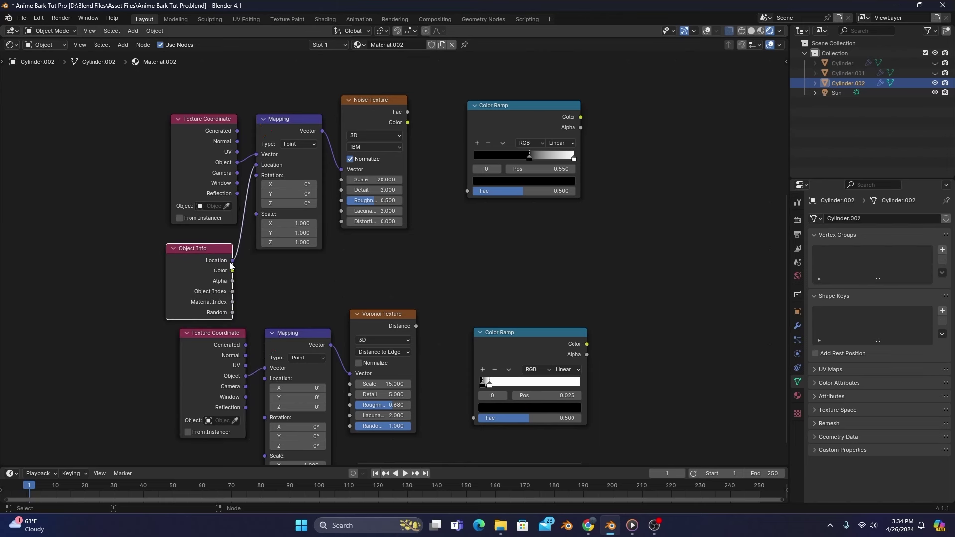
drag(232, 260, 265, 379)
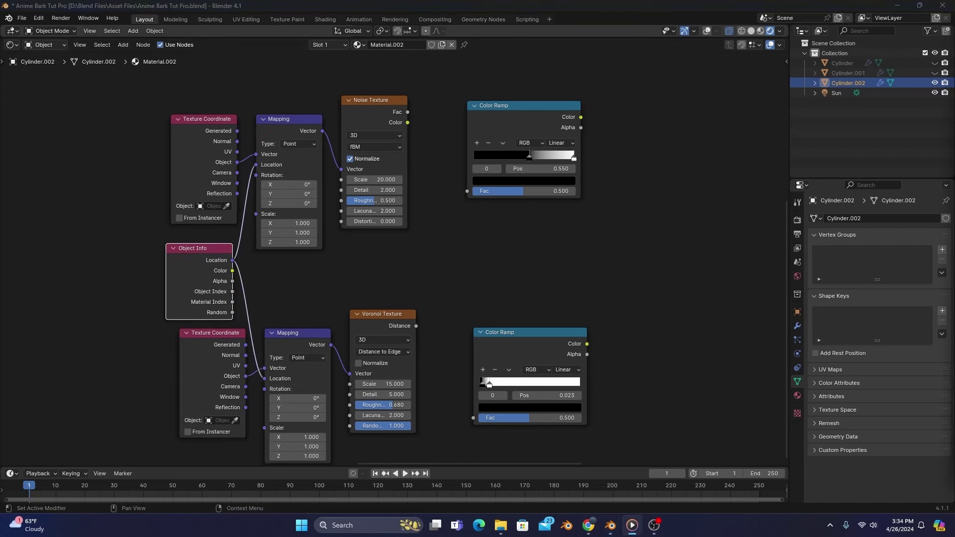
- Add a Linear Light Mix at factor 1.000 and feed the upper ramp into its A input
click(677, 190)
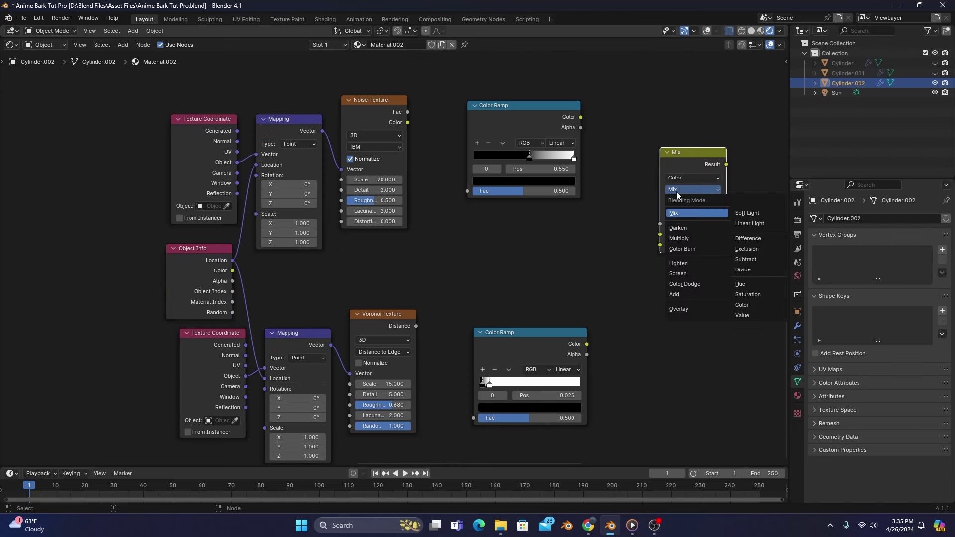
click(735, 222)
click(713, 225)
text(1)
key(Return)
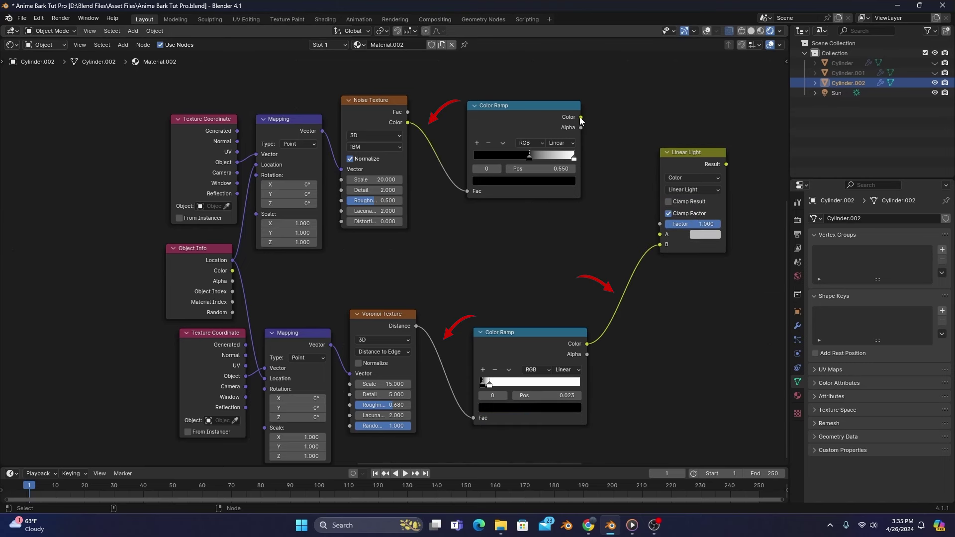
drag(581, 119, 660, 235)
- Set the Voronoi Mapping scale to 1.6, 1.6, 0.15 to stretch the spots vertically
key(ctrl+space)
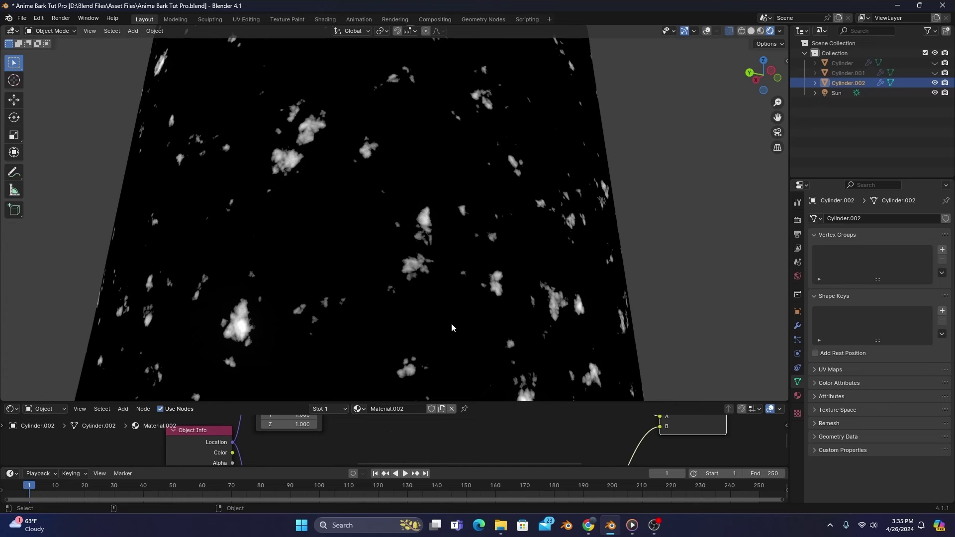
middle_drag(692, 278, 646, 281)
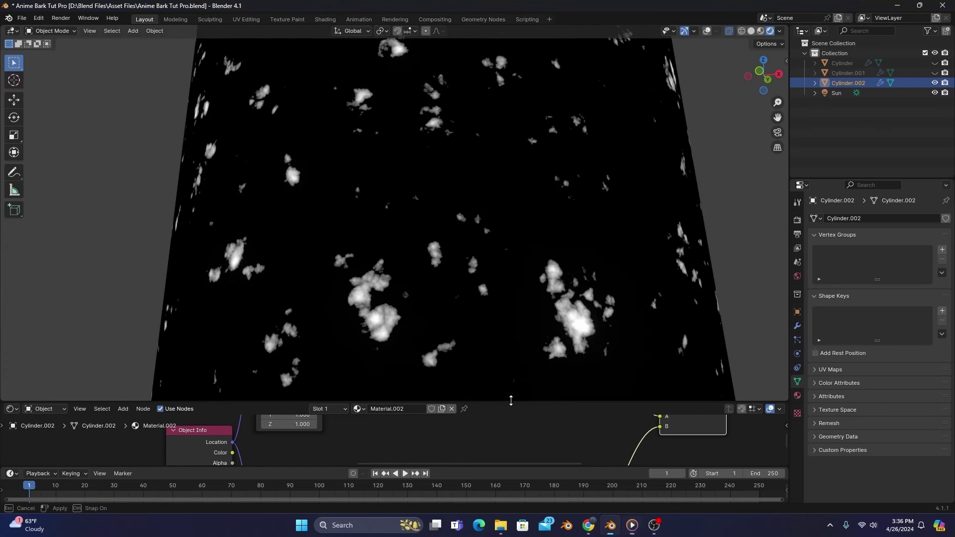
drag(513, 403, 512, 269)
middle_drag(424, 384, 509, 368)
drag(388, 359, 385, 368)
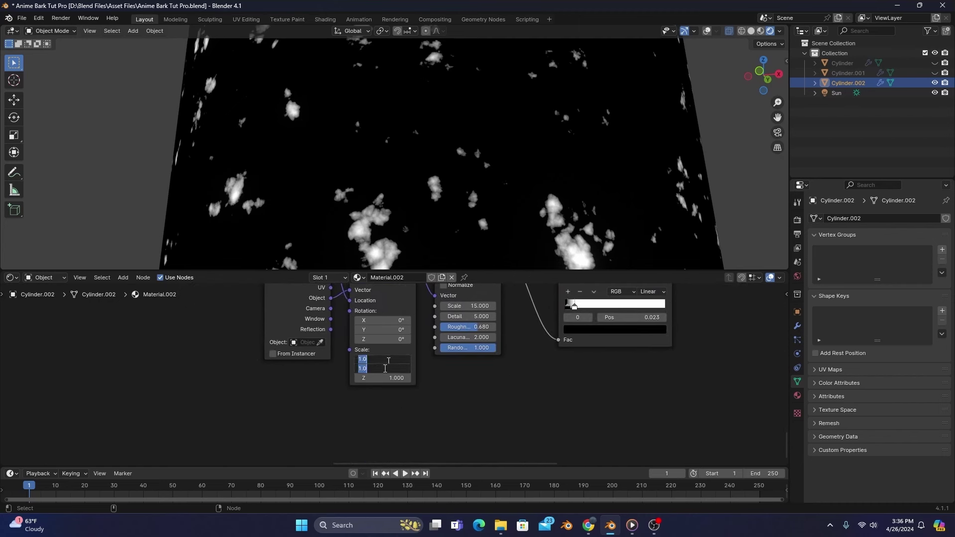
text(1.6)
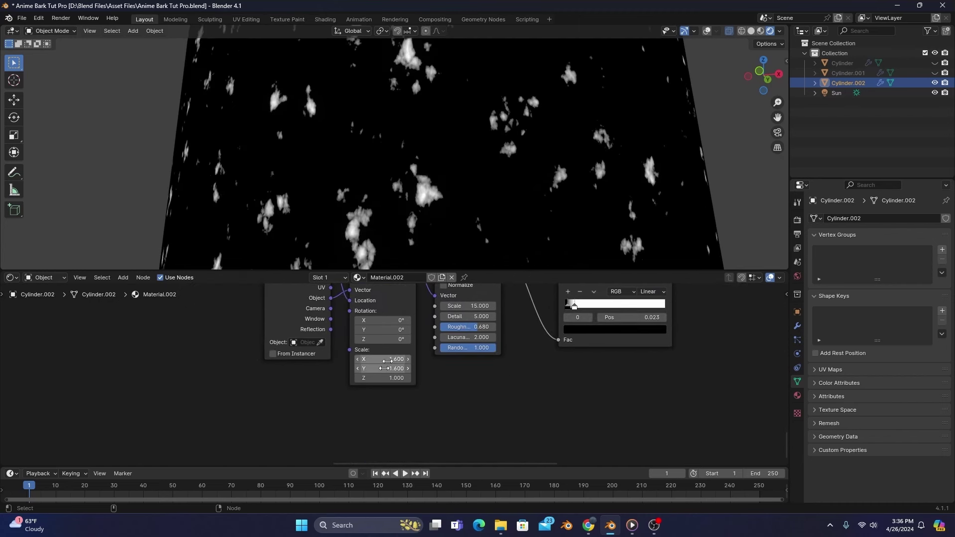
key(Return)
click(387, 378)
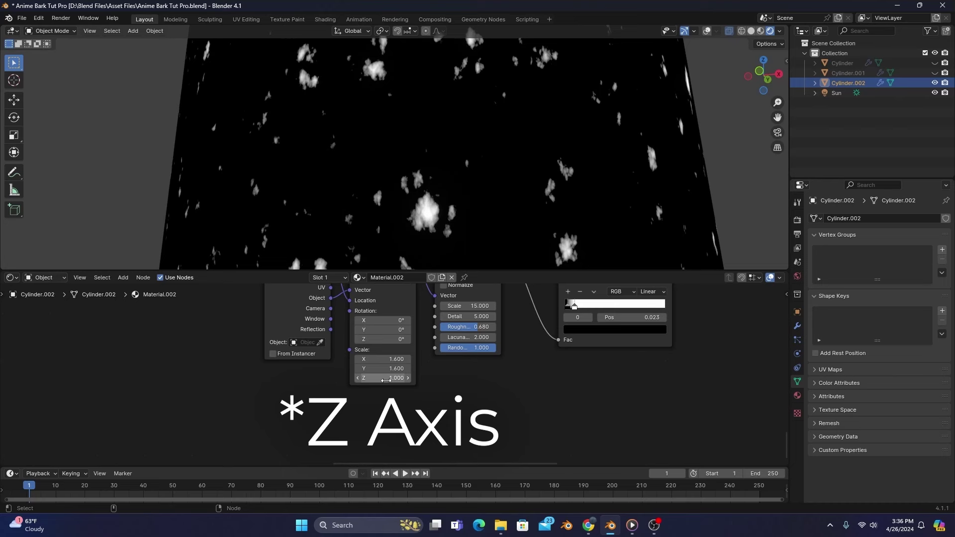
text(0.15)
key(Return)
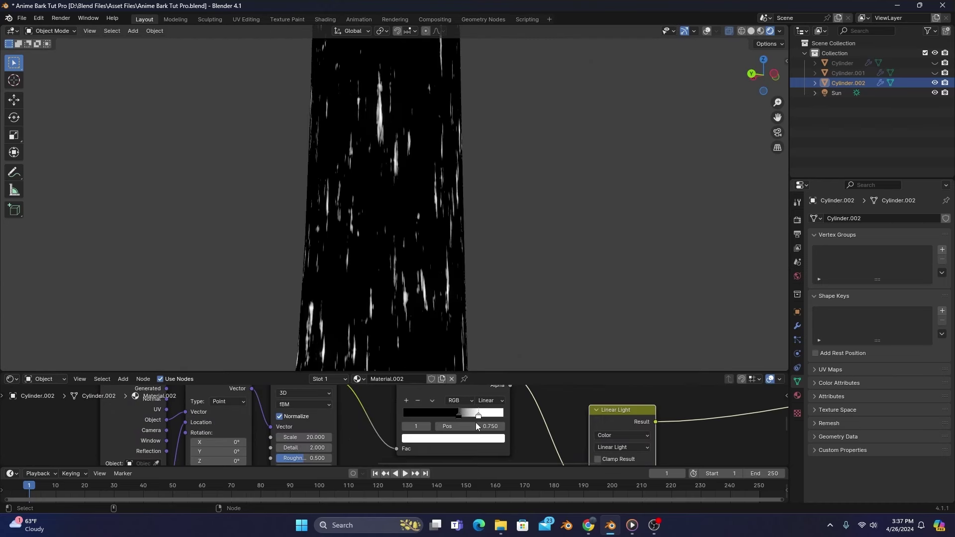
- Slide the noise Color Ramp stop to 0.686
drag(476, 423, 469, 423)
drag(567, 372, 569, 31)
middle_drag(592, 130, 641, 381)
- Set the middle Mix node to Lighten and the right one to Overlay
click(553, 205)
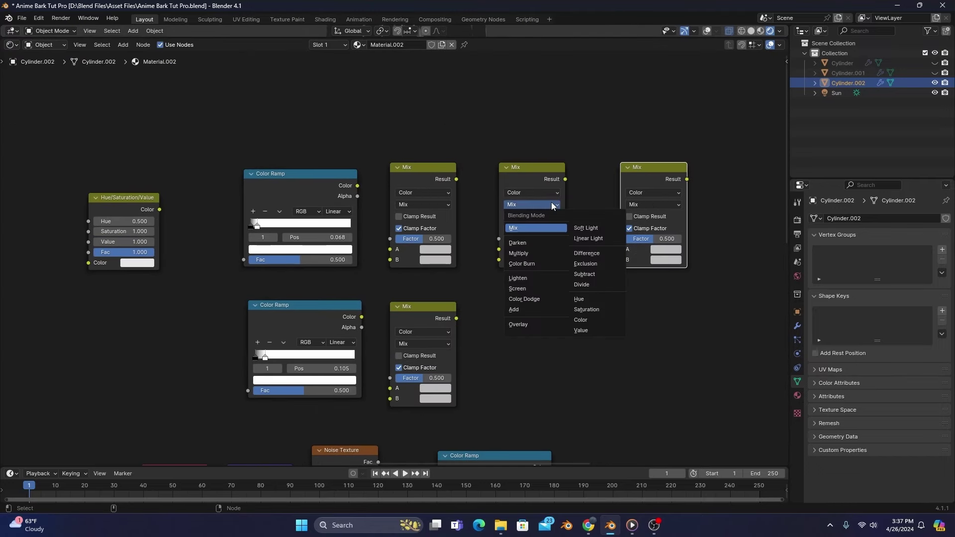
click(535, 278)
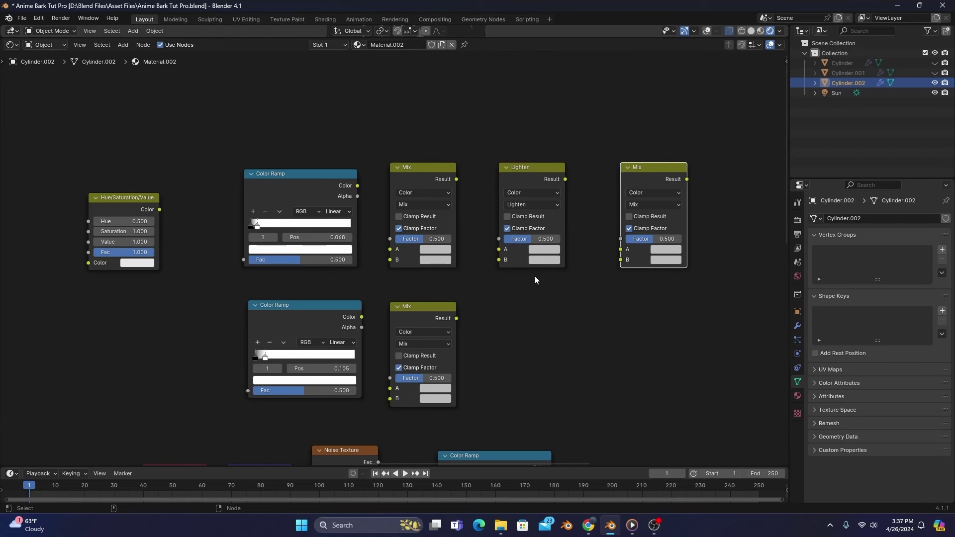
click(664, 204)
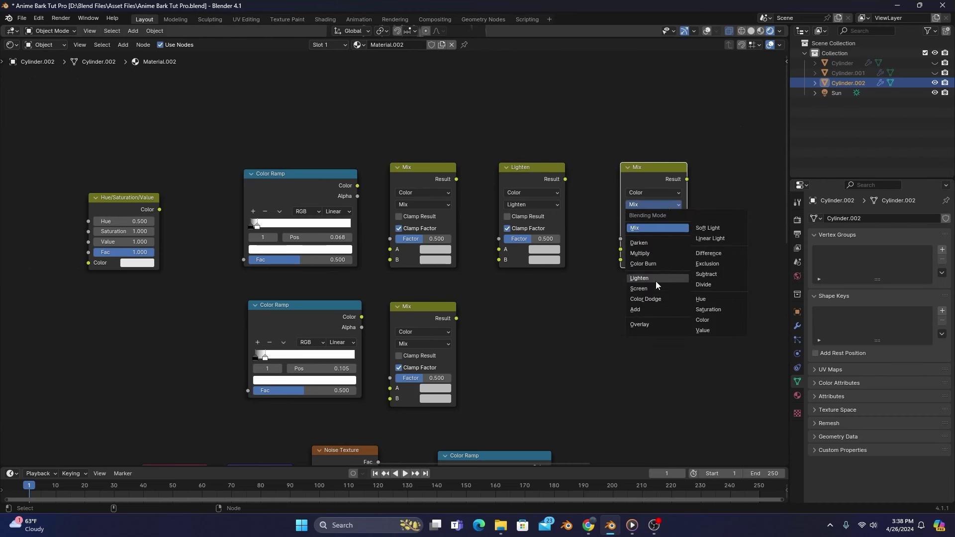
click(653, 325)
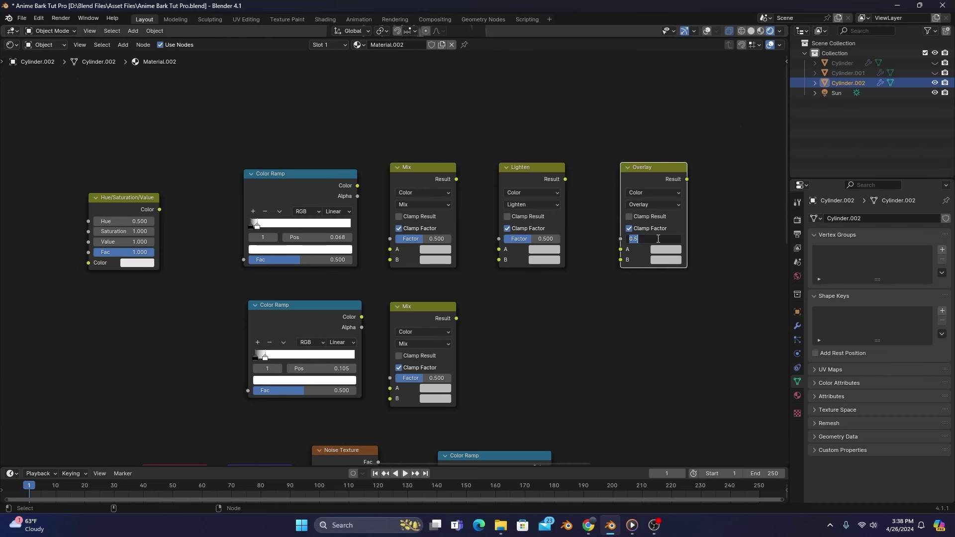
text(.)
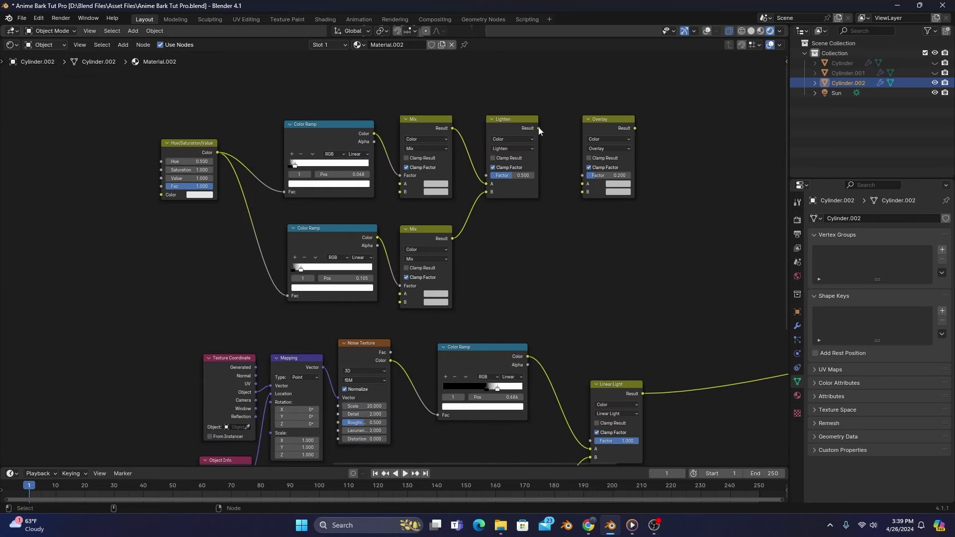
- Link Lighten's result to Overlay A and route Linear Light's result toward Overlay
drag(539, 130, 578, 185)
middle_drag(222, 288, 529, 293)
drag(202, 175, 470, 200)
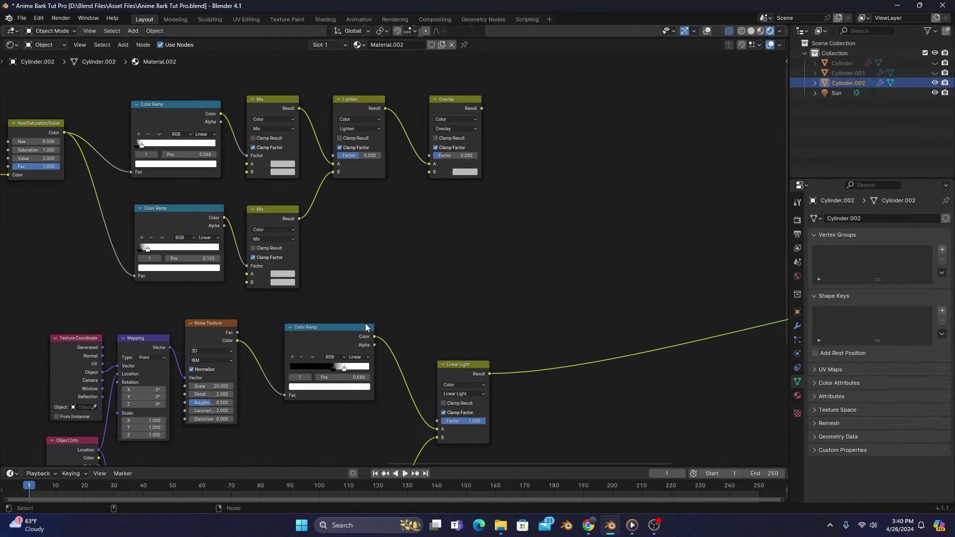
drag(489, 374, 429, 172)
- Connect Linear Light's result to the Overlay node's B input
ctrl+shift+click(460, 101)
middle_drag(460, 100, 601, 123)
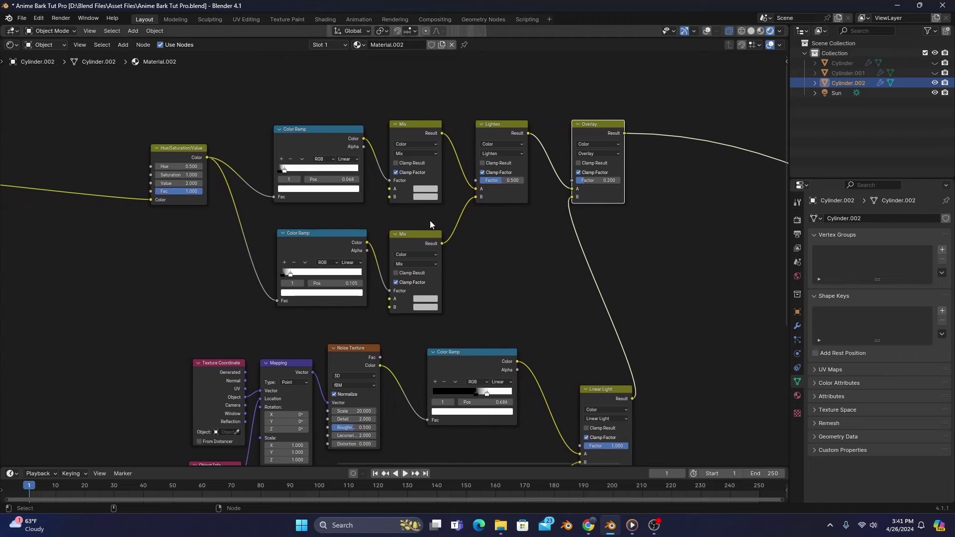
scroll(430, 220, up, 3)
- Make the lower Mix node's A colour black
middle_drag(430, 220, 411, 307)
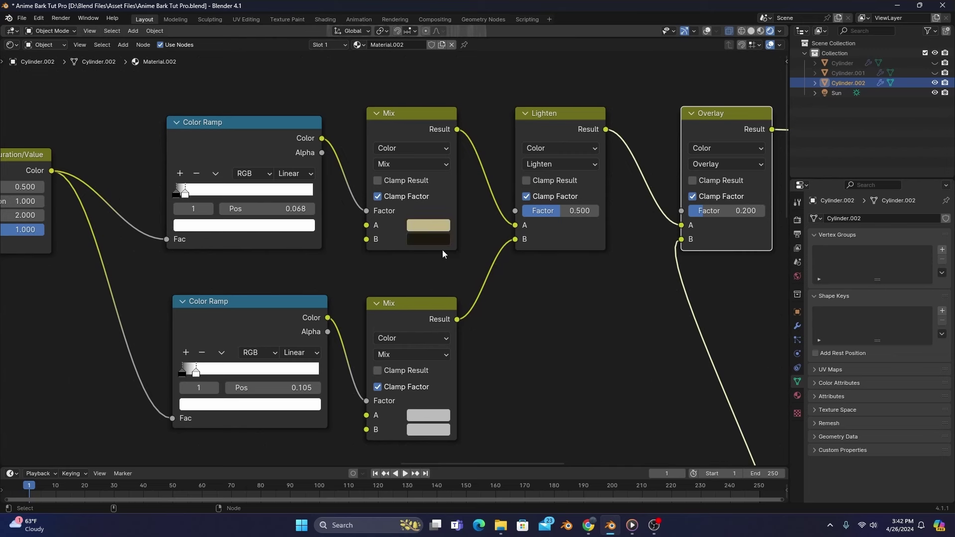
click(426, 417)
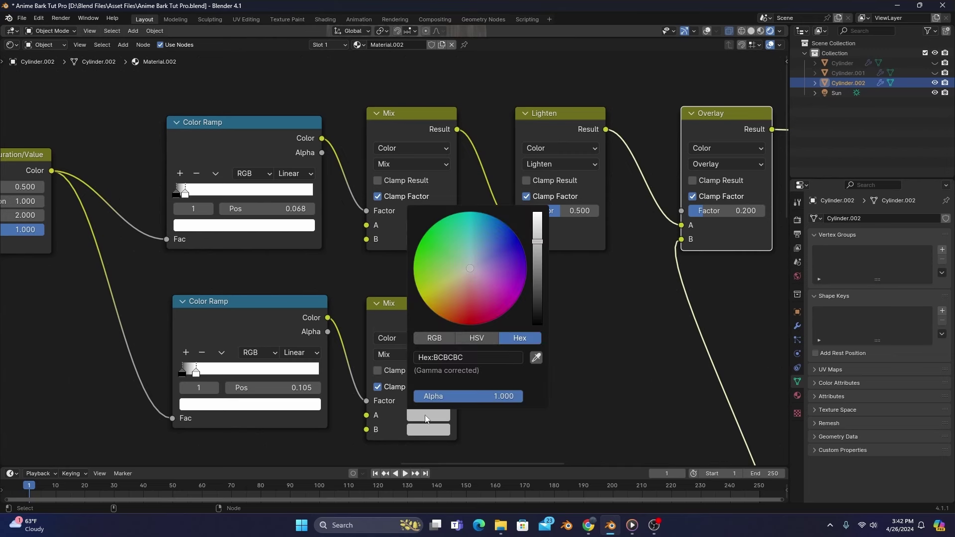
drag(538, 245, 538, 248)
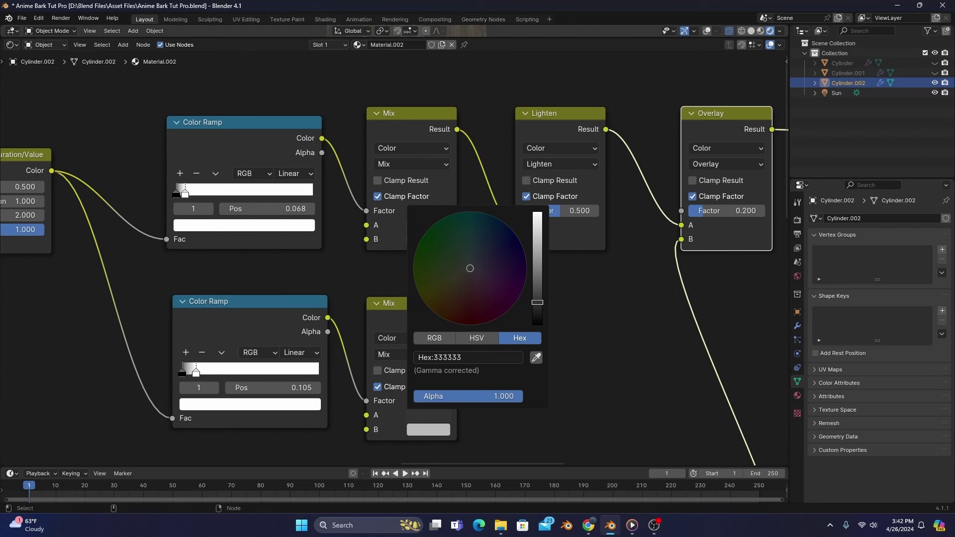
drag(537, 302, 537, 323)
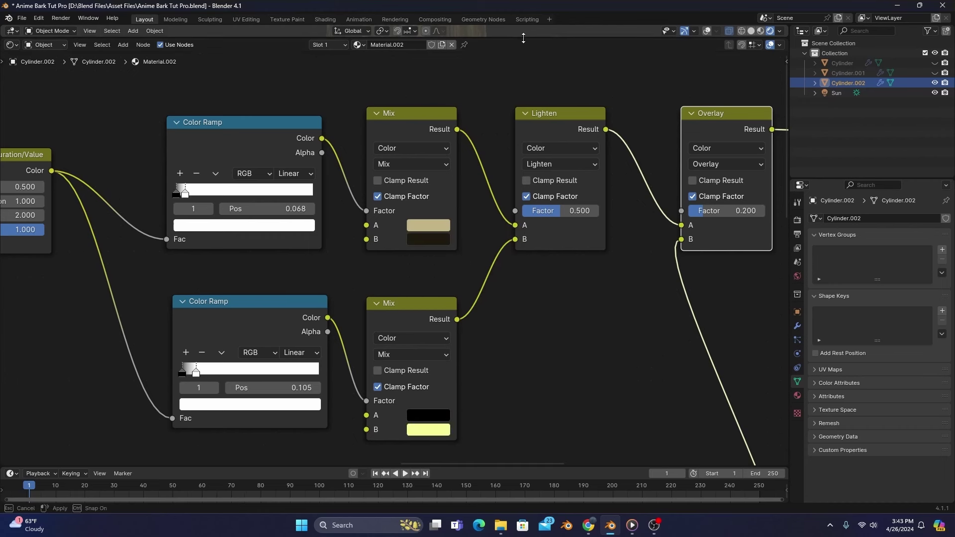
drag(523, 38, 519, 385)
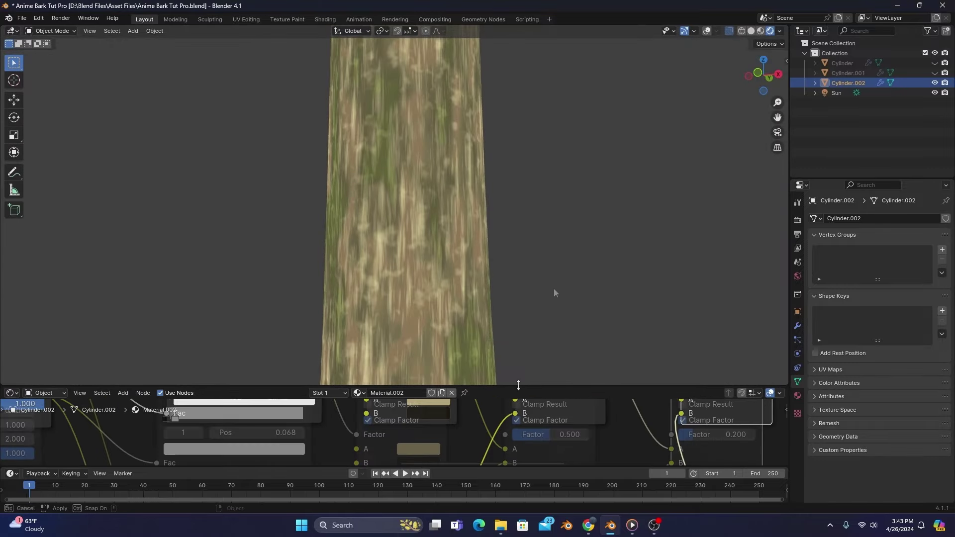
middle_drag(501, 236, 551, 238)
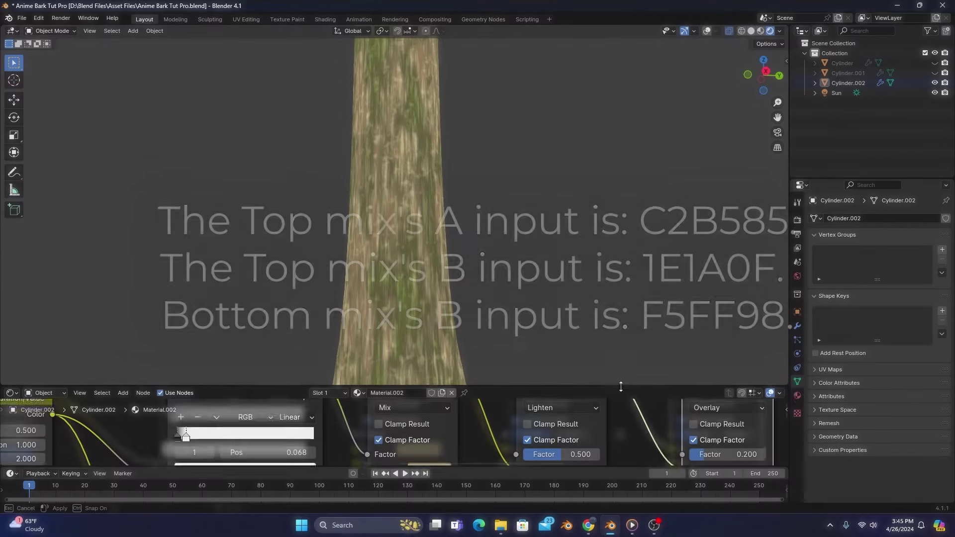
drag(621, 388, 621, 353)
middle_drag(628, 417, 398, 422)
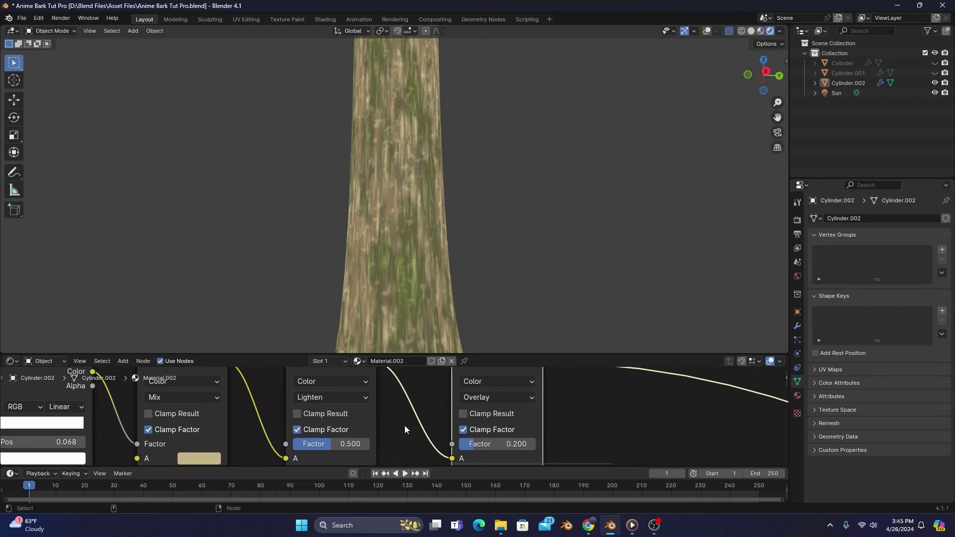
mouse_move(497, 443)
mouse_down()
mouse_move(529, 444)
mouse_move(502, 443)
mouse_up()
middle_drag(468, 218, 593, 234)
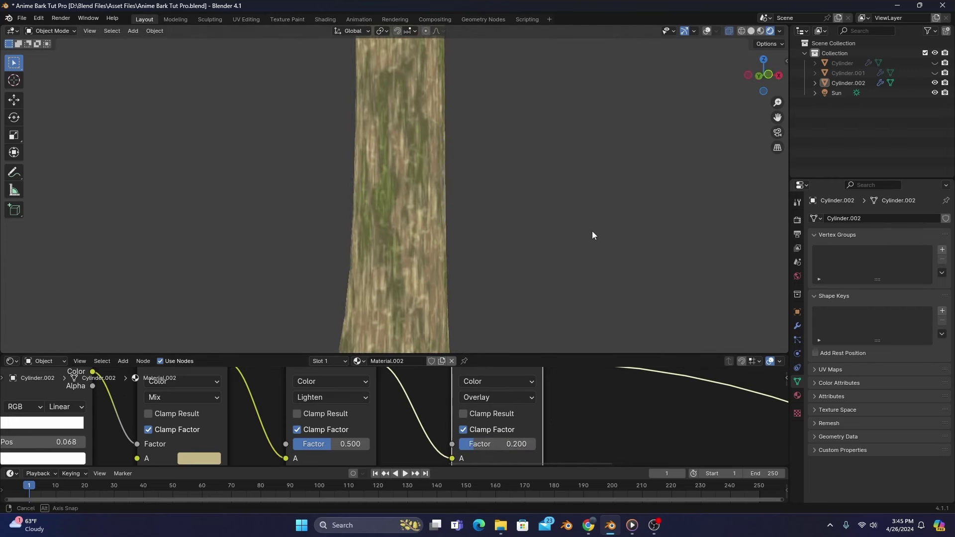
key(ctrl+space)
drag(149, 427, 587, 70)
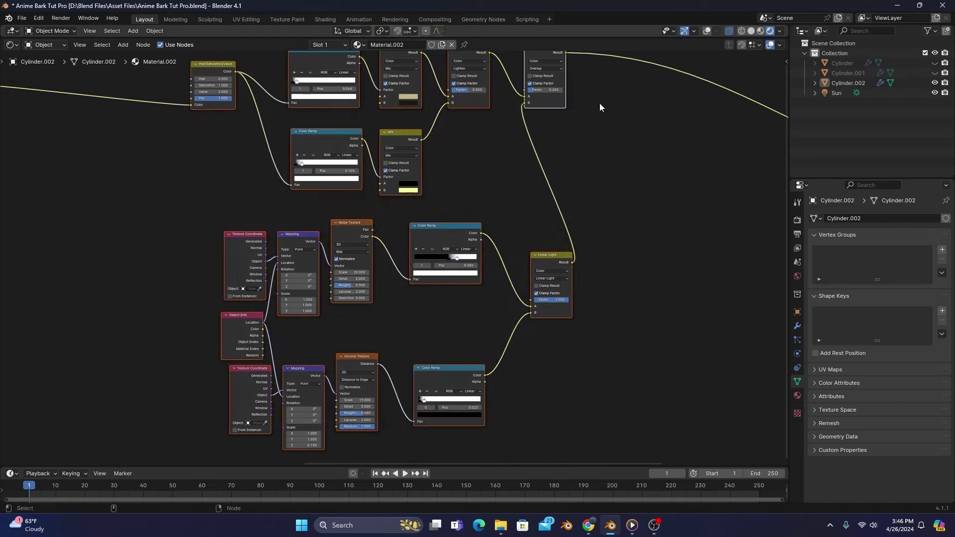
- Select all bark shader nodes, wrap them in a frame, and start renaming it
middle_drag(599, 103, 613, 143)
key(ctrl+j)
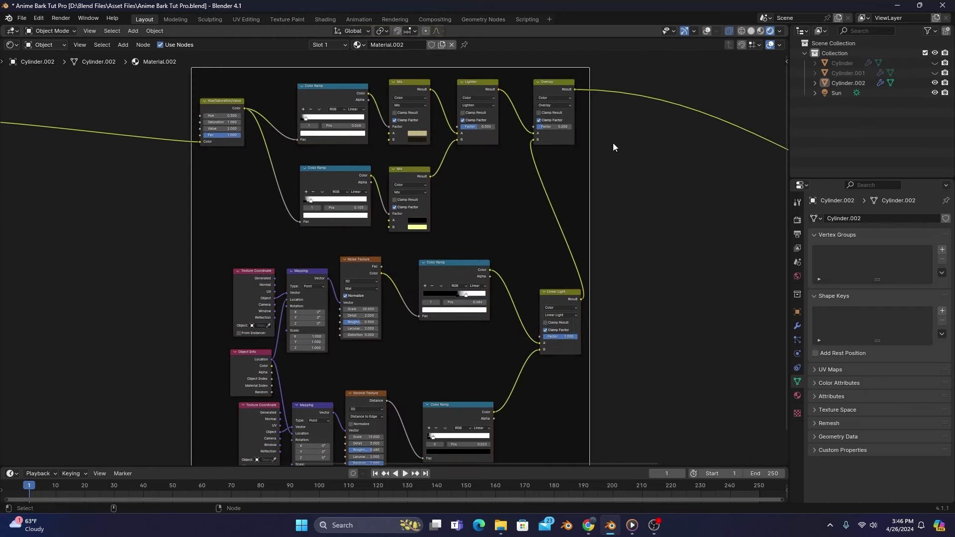
key(F2)
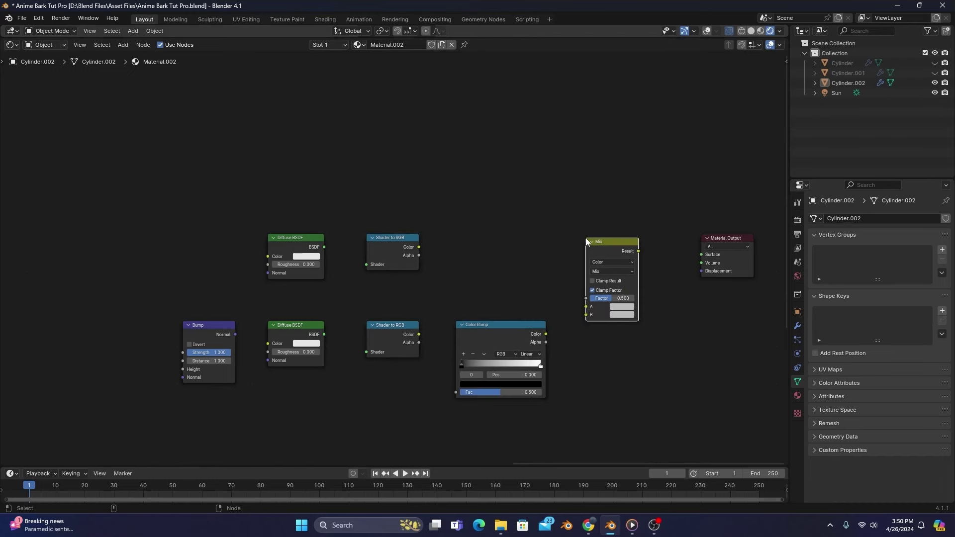
- Set the Mix node to Multiply at 0.850 and feed the upper shader colour into it
scroll(587, 242, up, 3)
click(460, 222)
click(467, 294)
click(463, 269)
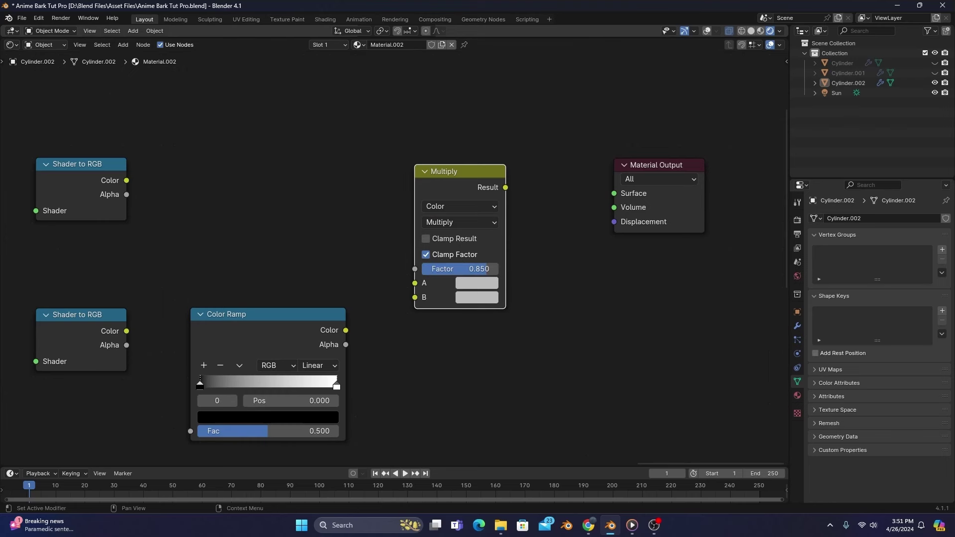
drag(347, 191, 491, 246)
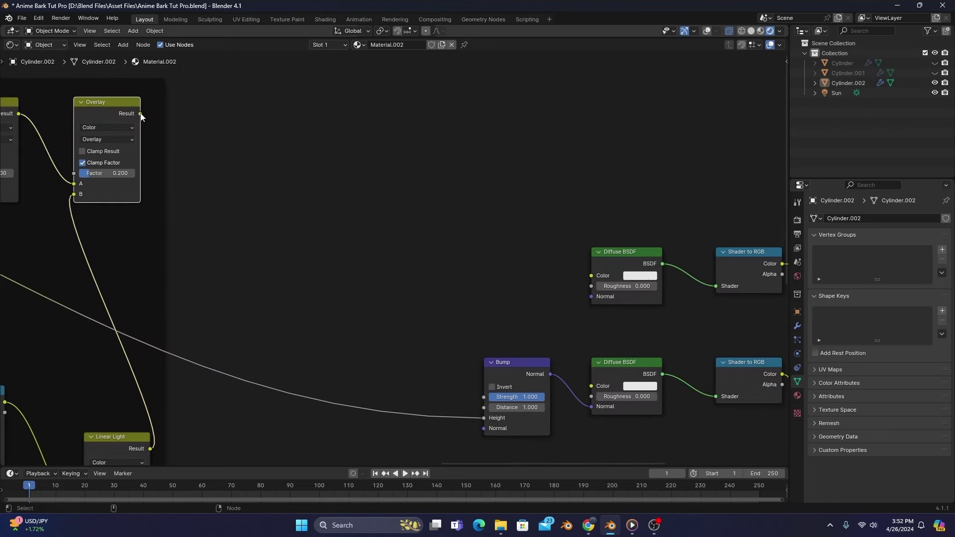
- Feed Overlay into the upper Diffuse BSDF colour, and Linear Light into a Bump at Distance 2.000
drag(574, 275, 586, 276)
drag(393, 184, 406, 183)
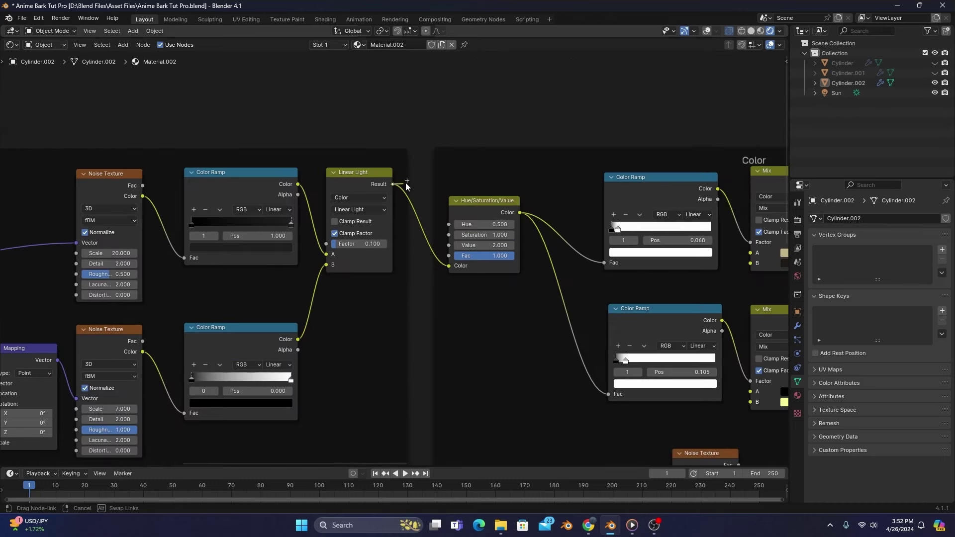
drag(703, 244, 288, 269)
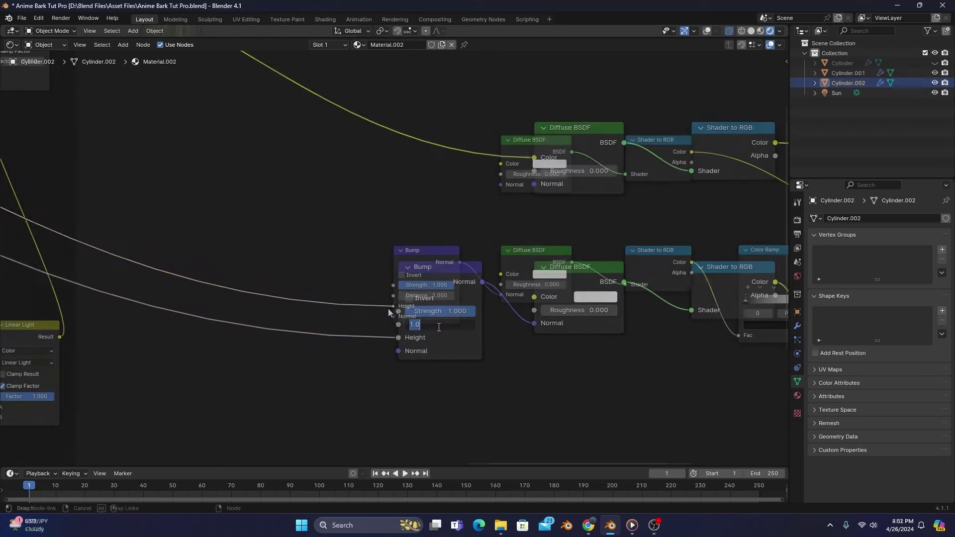
double_click(439, 324)
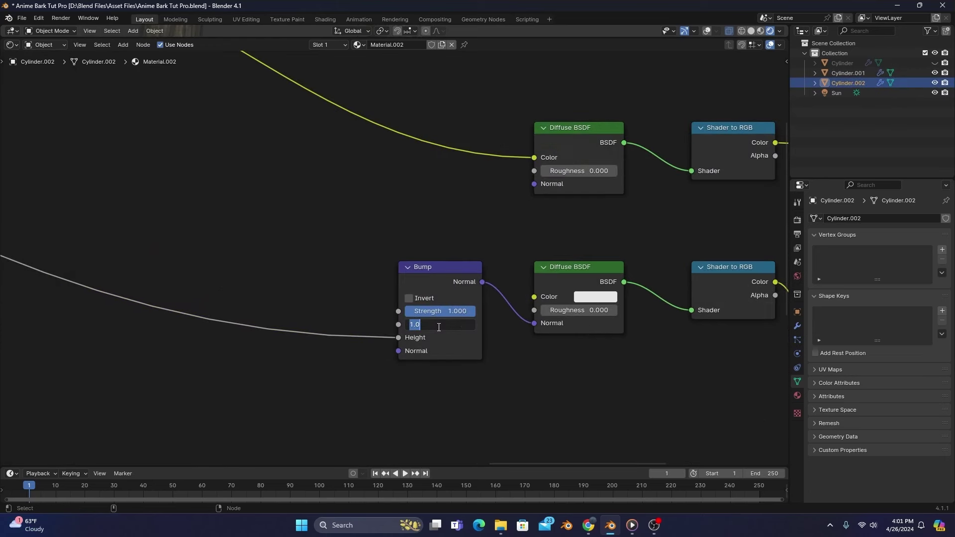
drag(512, 38, 508, 408)
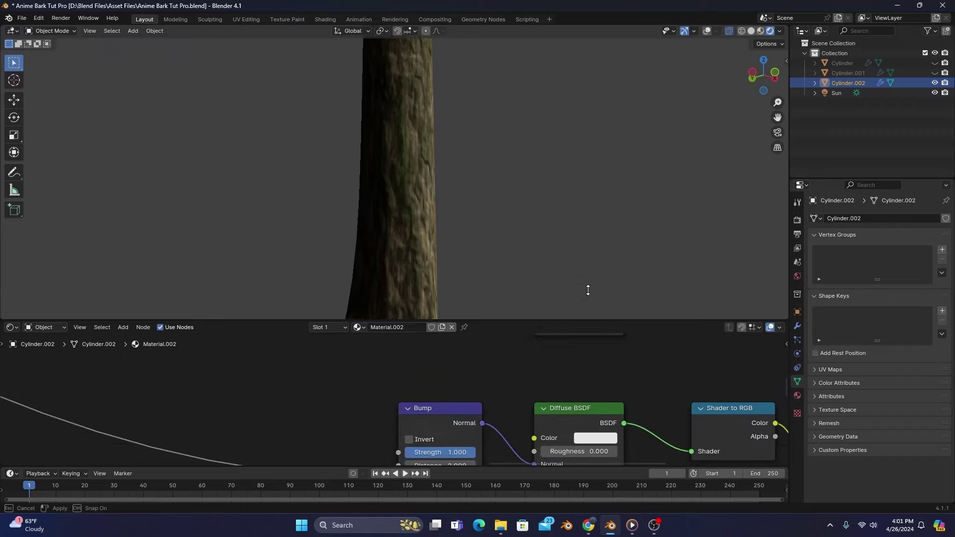
drag(544, 320, 545, 142)
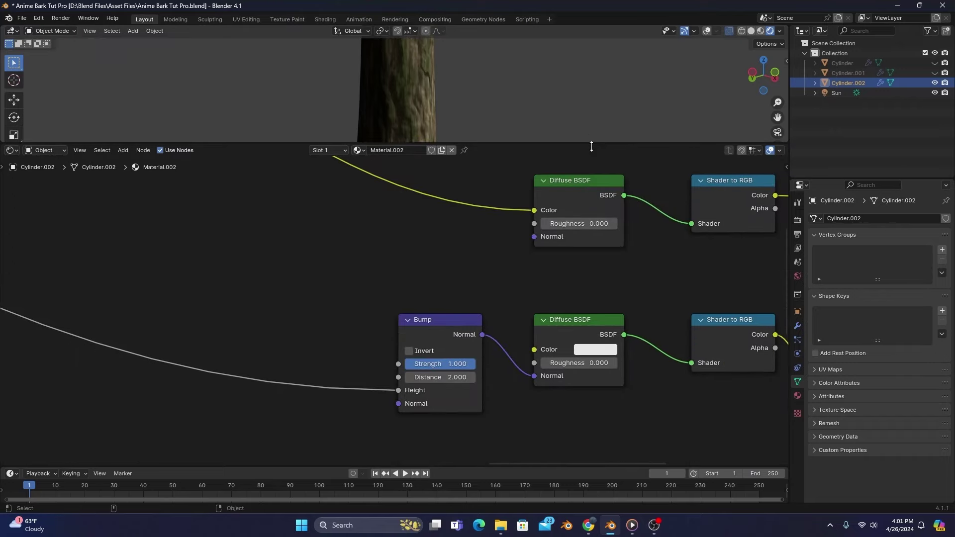
- Switch the shadow Color Ramp to sharp stepped interpolation and check the trunk's shading
middle_drag(692, 348, 167, 331)
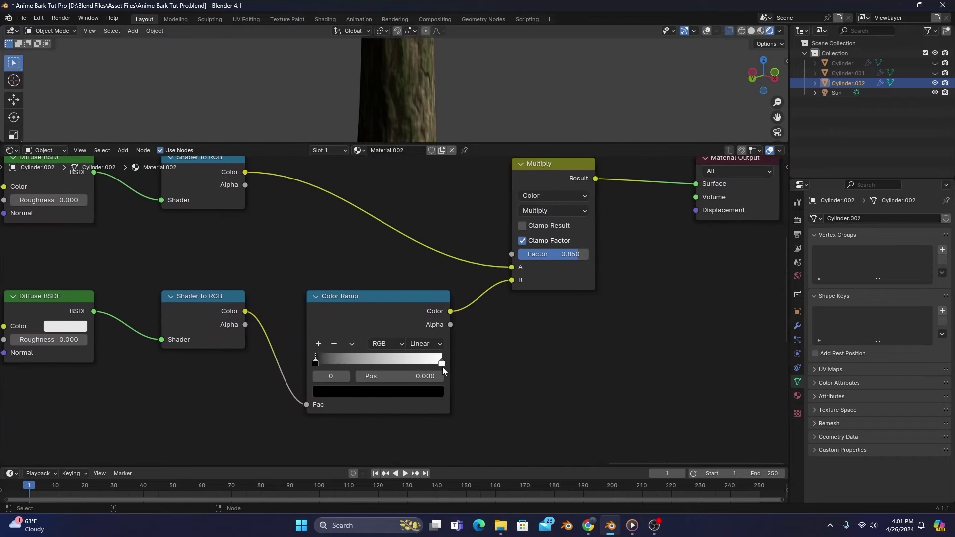
scroll(444, 371, up, 2)
middle_drag(443, 370, 454, 315)
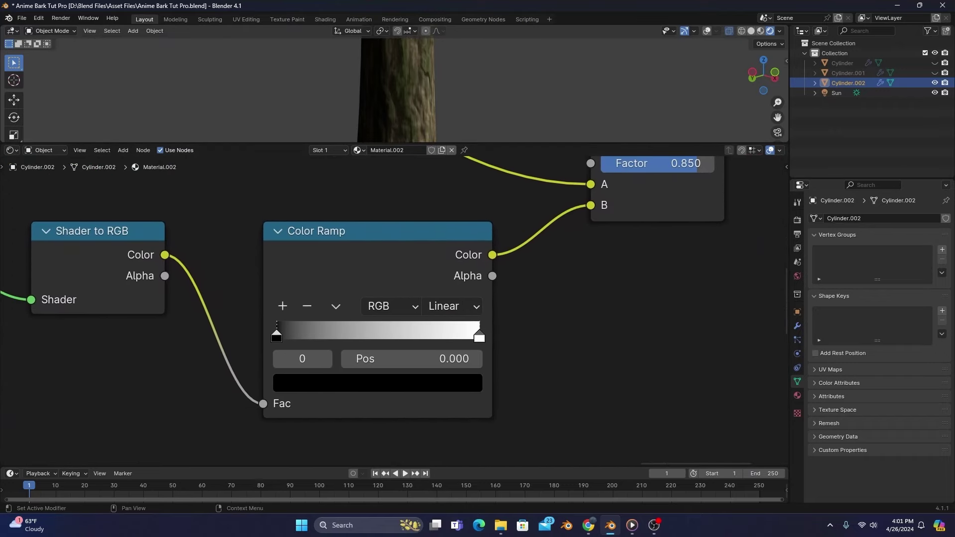
click(464, 307)
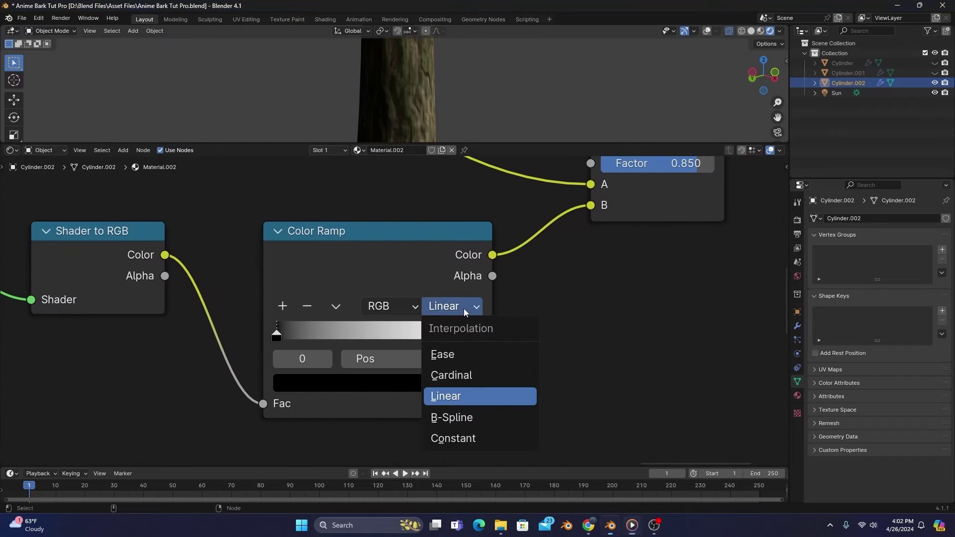
click(471, 440)
click(480, 338)
drag(510, 142, 510, 383)
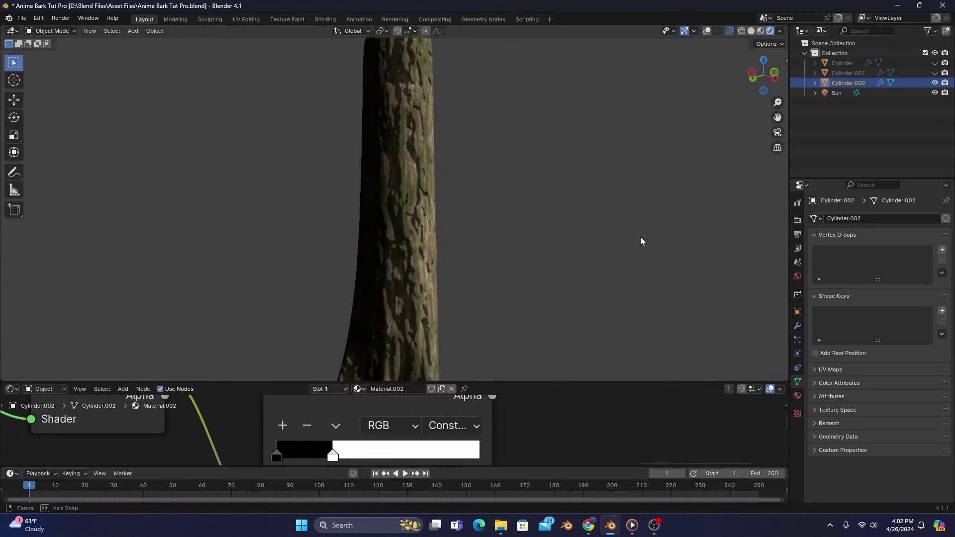
middle_drag(640, 239, 456, 231)
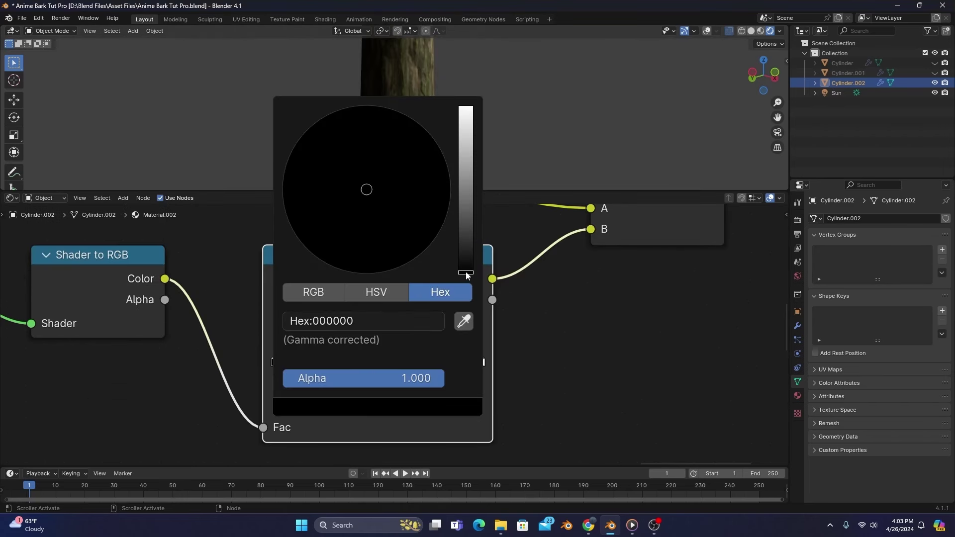
scroll(367, 190, up, 2)
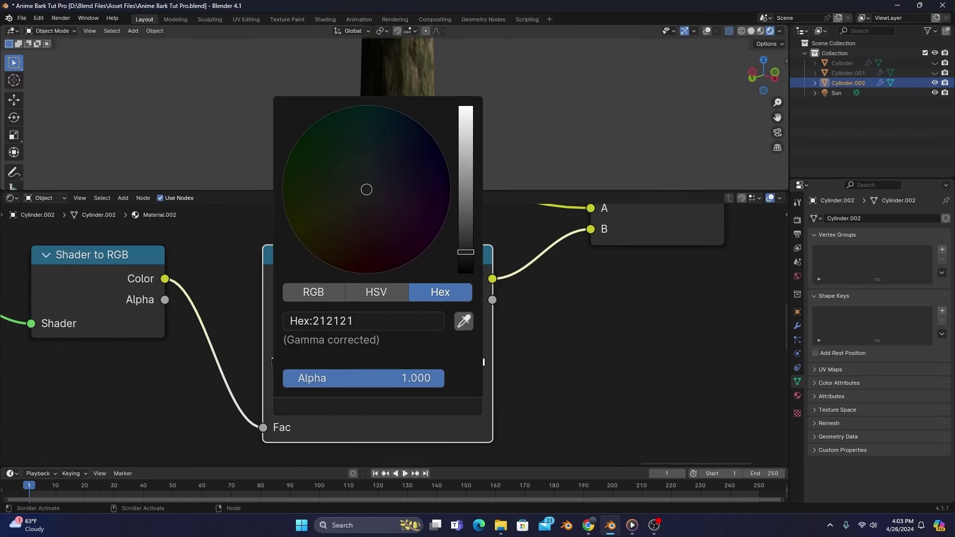
- Move the dark and white stops and add a grey stop sampled with the eyedropper
drag(279, 365, 282, 365)
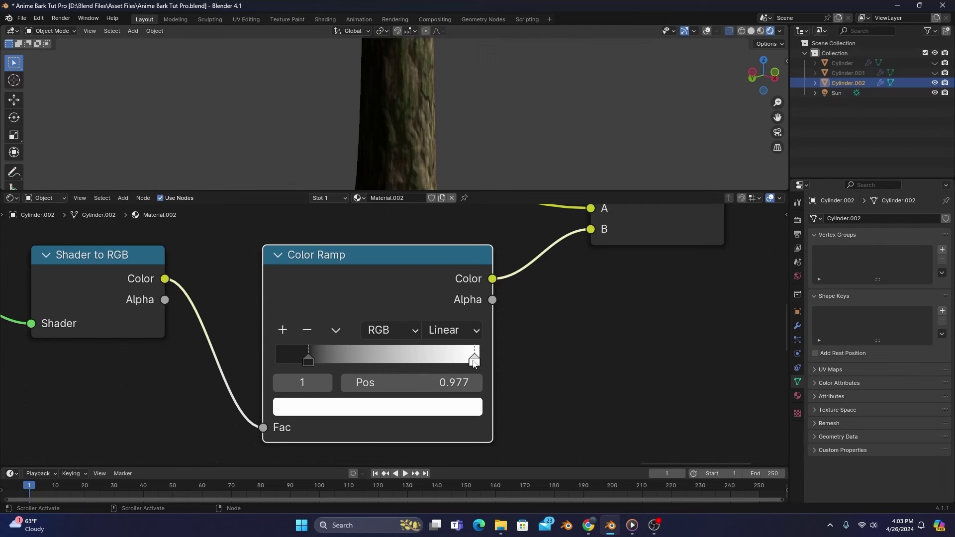
drag(475, 363, 387, 361)
click(282, 331)
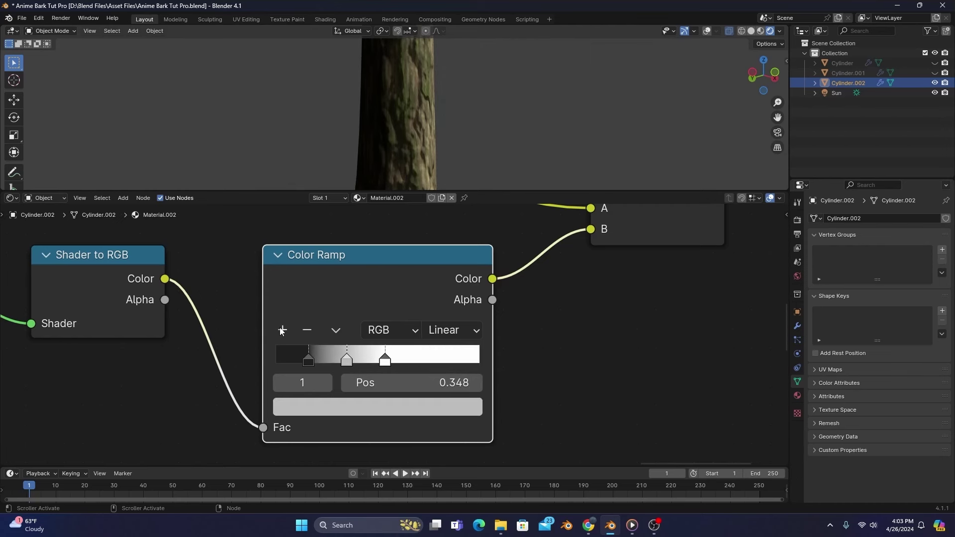
click(347, 410)
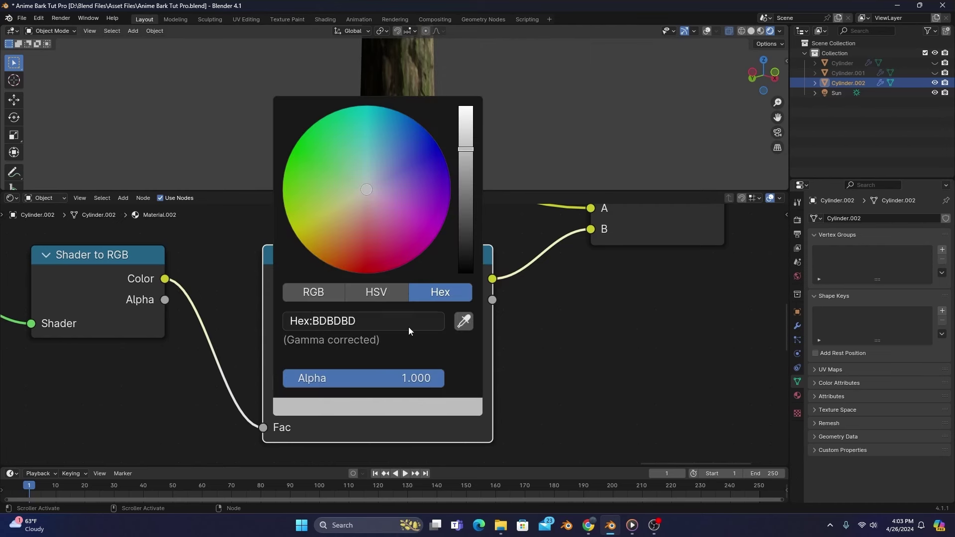
click(464, 322)
click(329, 361)
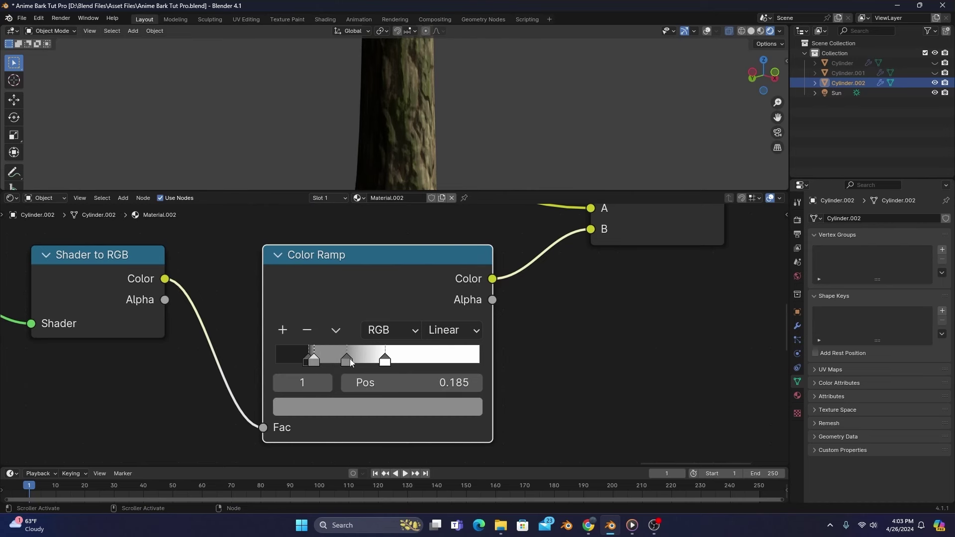
drag(381, 362, 389, 362)
drag(468, 192, 470, 381)
middle_drag(518, 259, 487, 269)
- Switch the bark Noise Texture to 2D and raise its Z value to 0.800
click(455, 457)
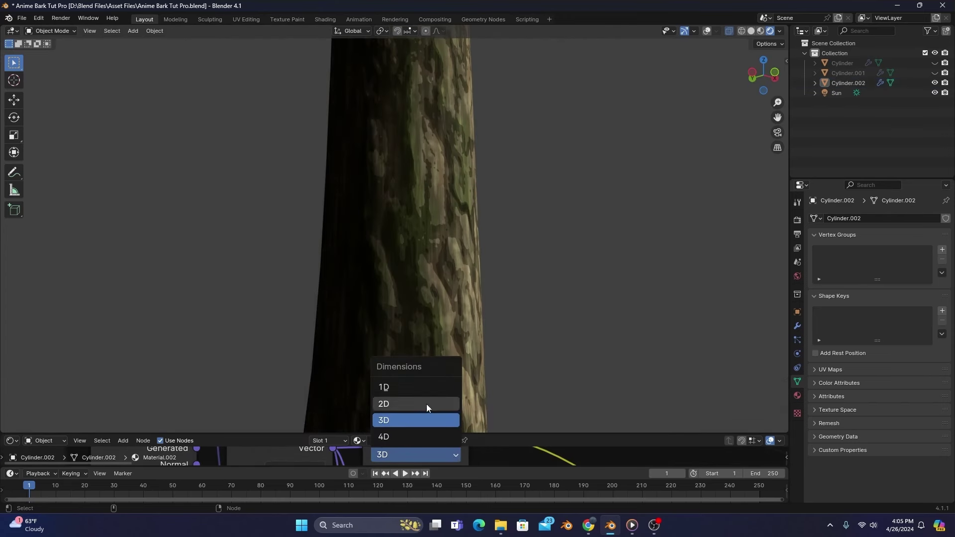
click(427, 407)
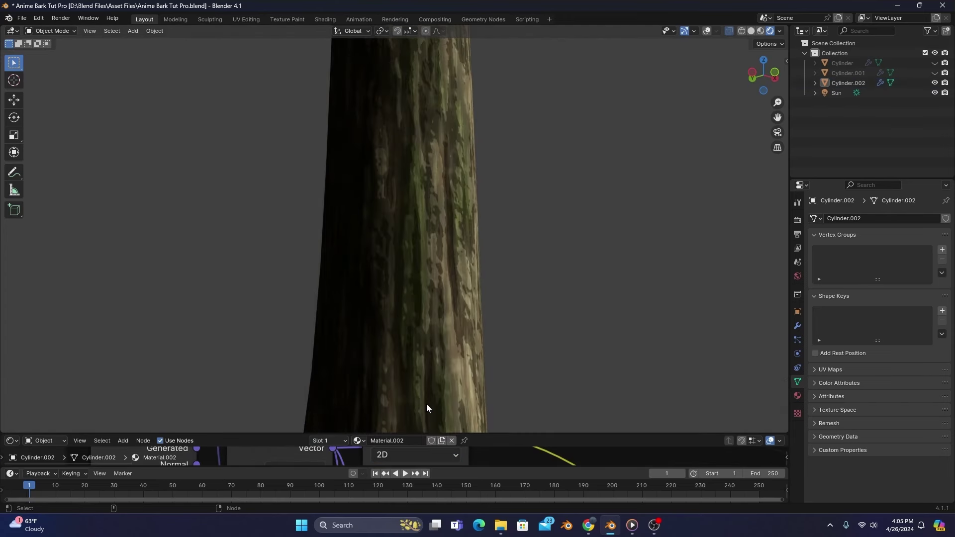
scroll(392, 456, down, 2)
drag(392, 456, 447, 455)
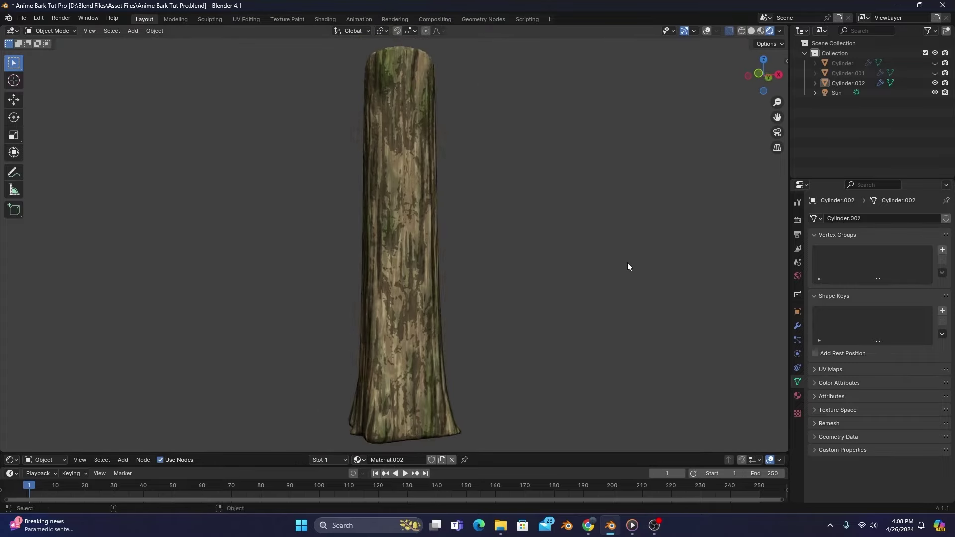
middle_drag(628, 262, 503, 261)
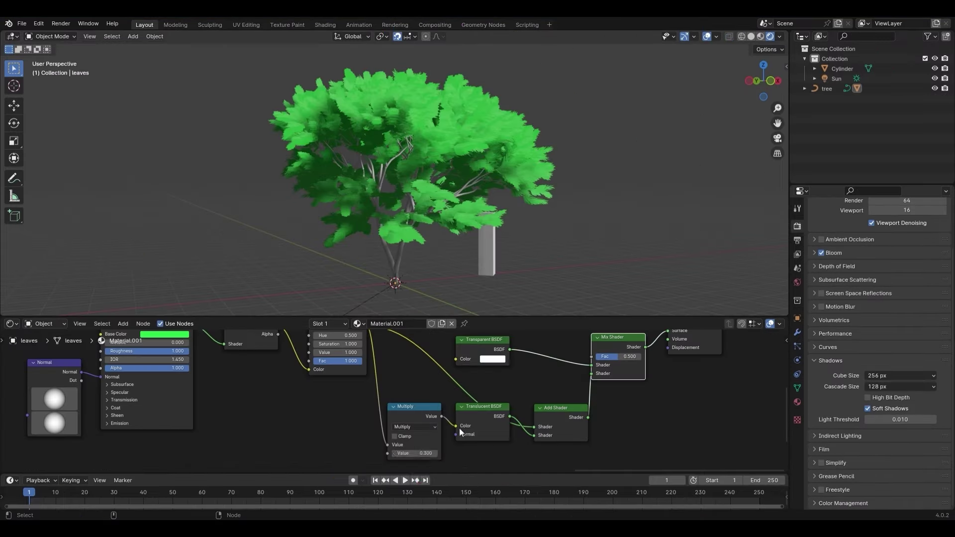
- Connect the leaves Mix result to the Principled BSDF Base Color
drag(400, 325, 524, 317)
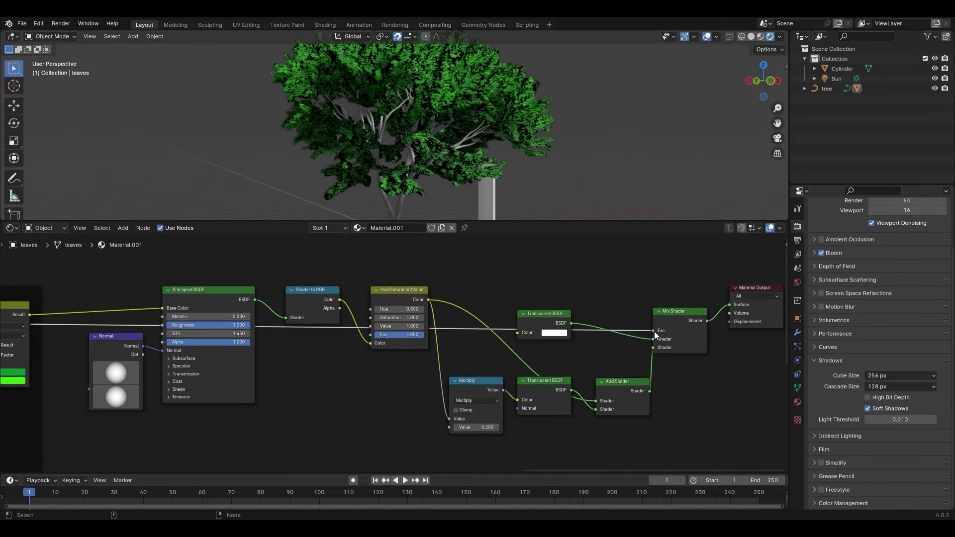
key(n)
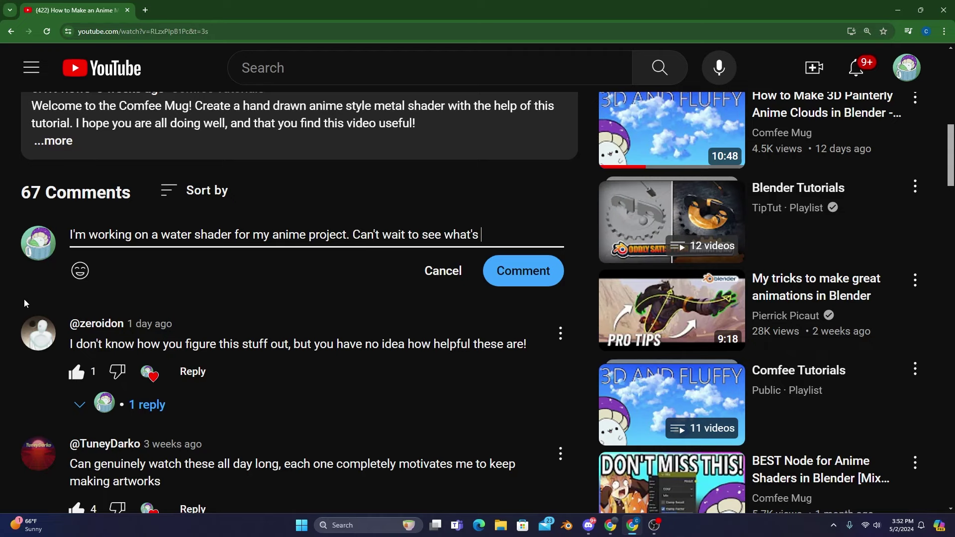
text(xt!)
- Like the tutorial video on YouTube and subscribe to its channel
click(102, 294)
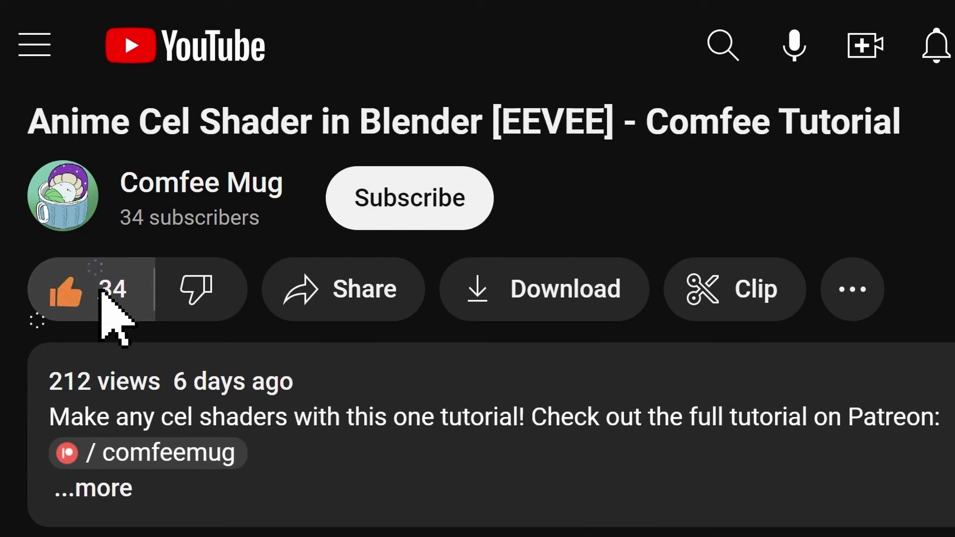
click(410, 197)
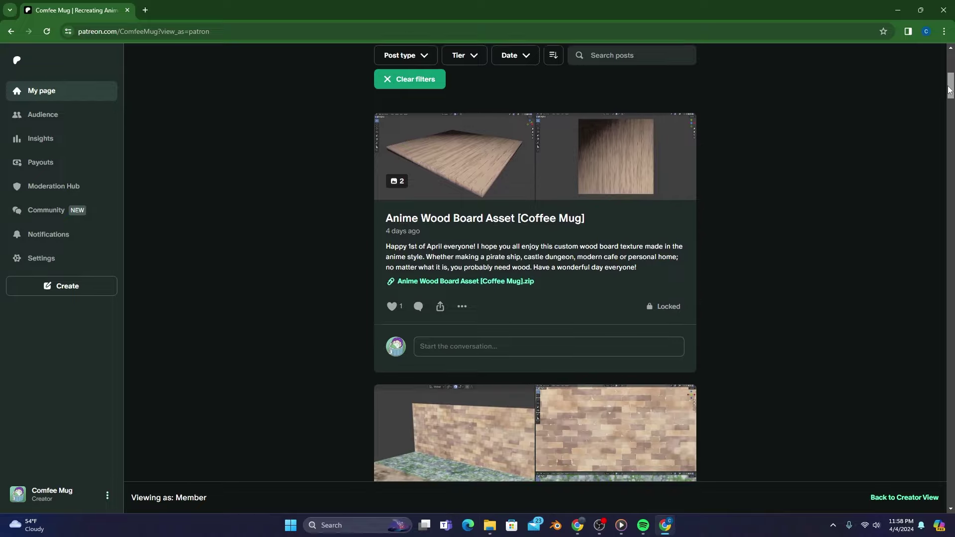
scroll(949, 95, down, 4)
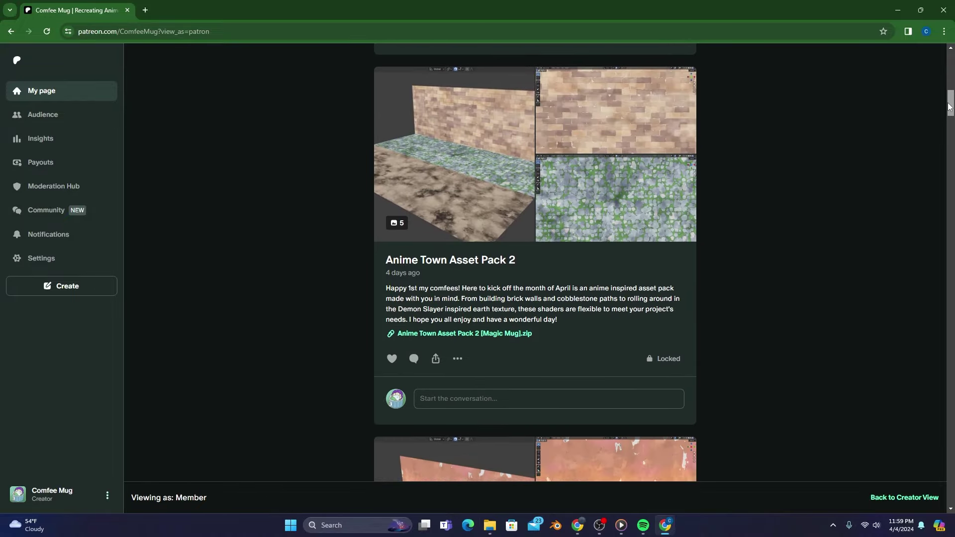